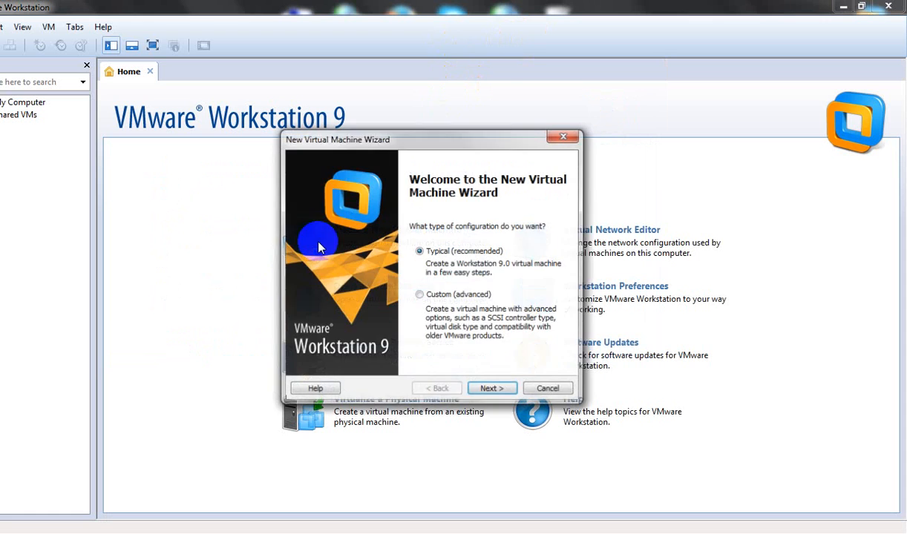
# Start a Typical new VM, install the OS later, with Windows XP Professional as guest
pyautogui.click(493, 390)
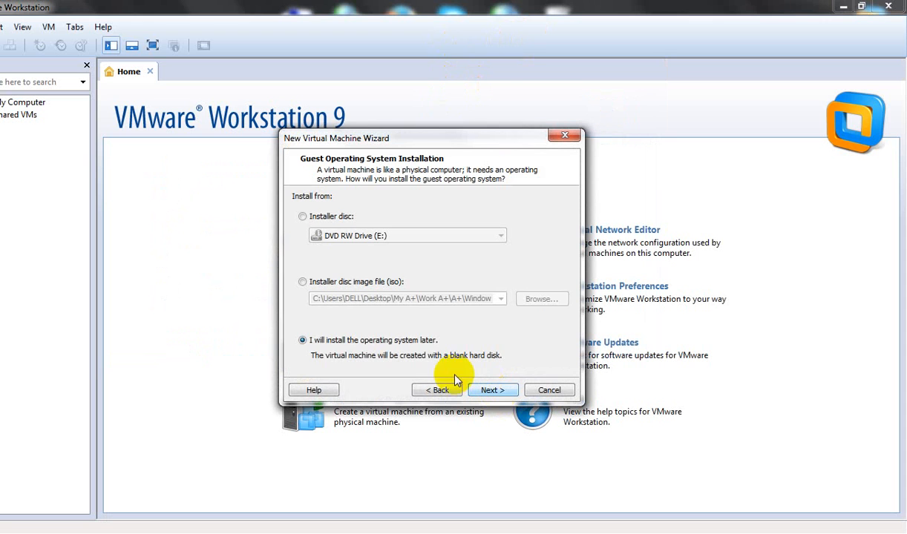
pyautogui.click(487, 393)
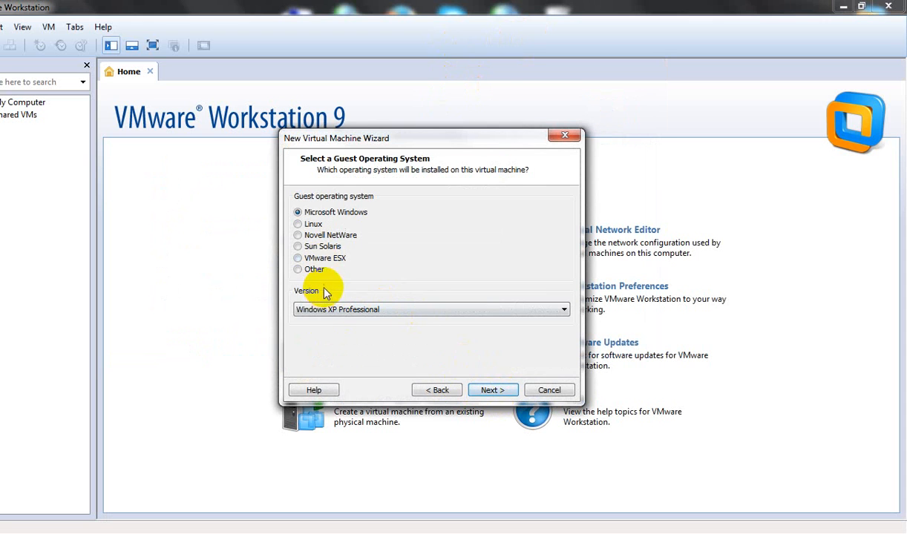
pyautogui.click(328, 309)
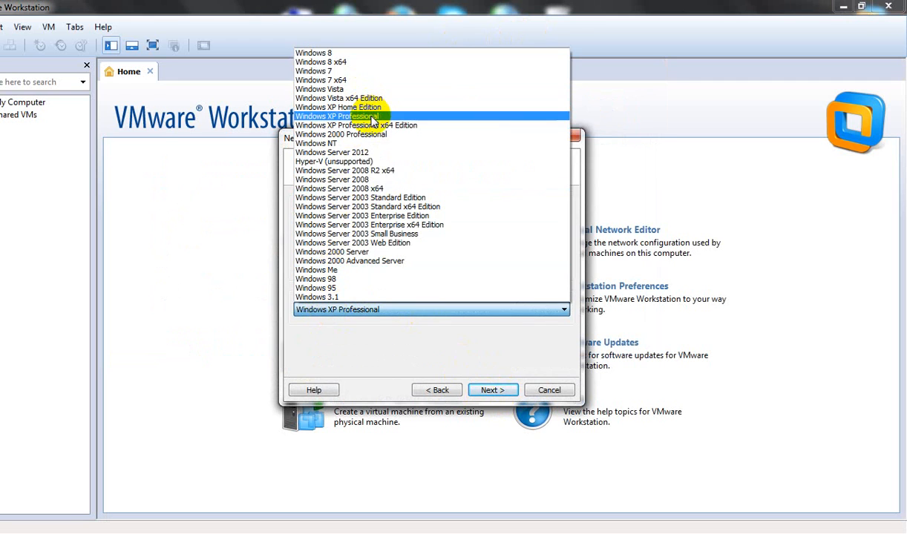
pyautogui.click(357, 117)
pyautogui.click(492, 389)
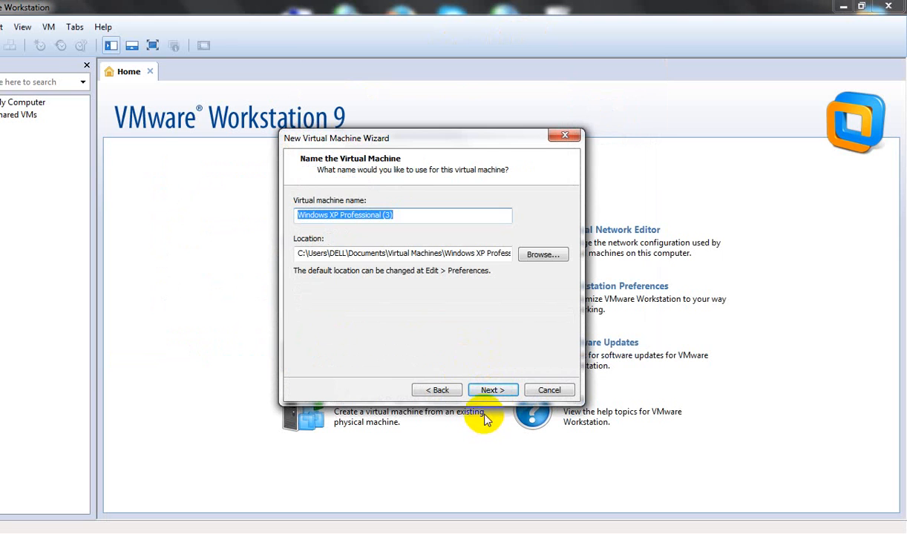
# Keep the default VM name, set the disk size to 25 GB, and finish
pyautogui.click(493, 390)
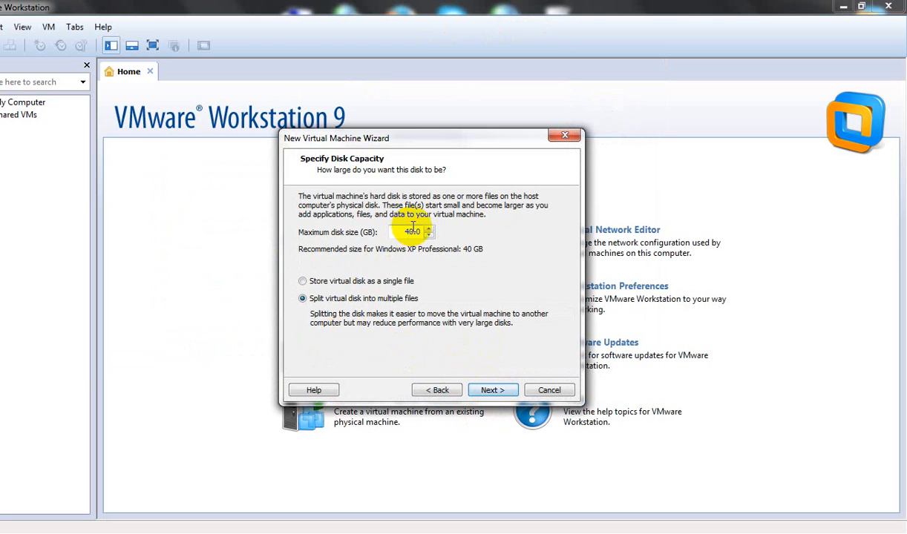
pyautogui.moveTo(414, 231); pyautogui.dragTo(343, 235)
pyautogui.write('25')
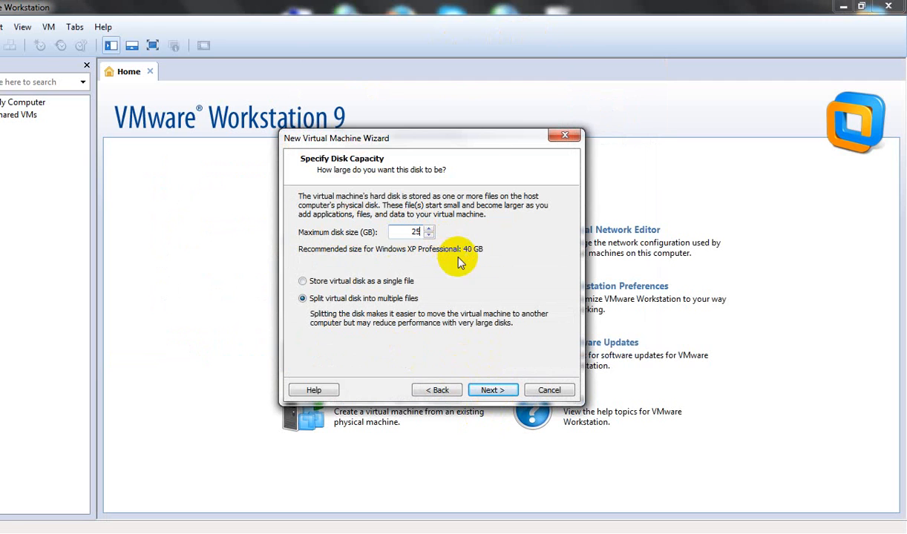
pyautogui.click(483, 392)
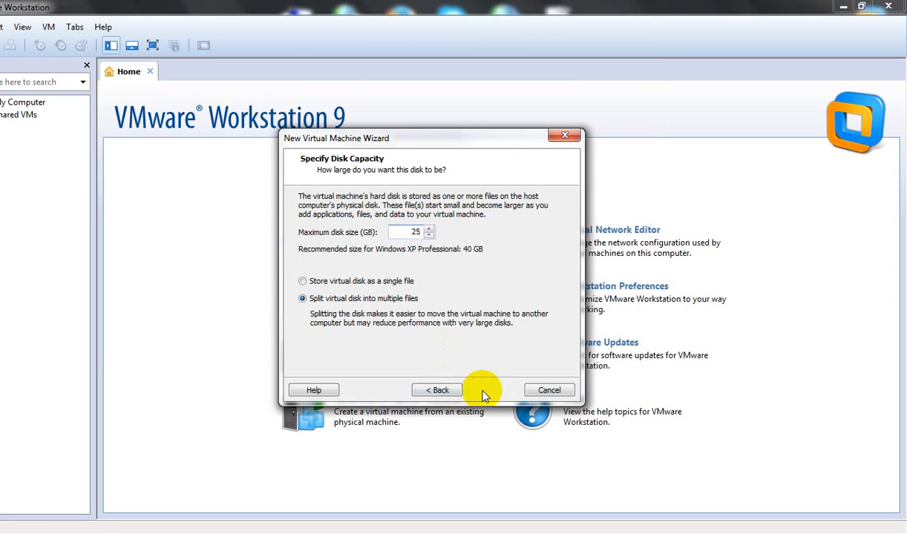
pyautogui.click(490, 391)
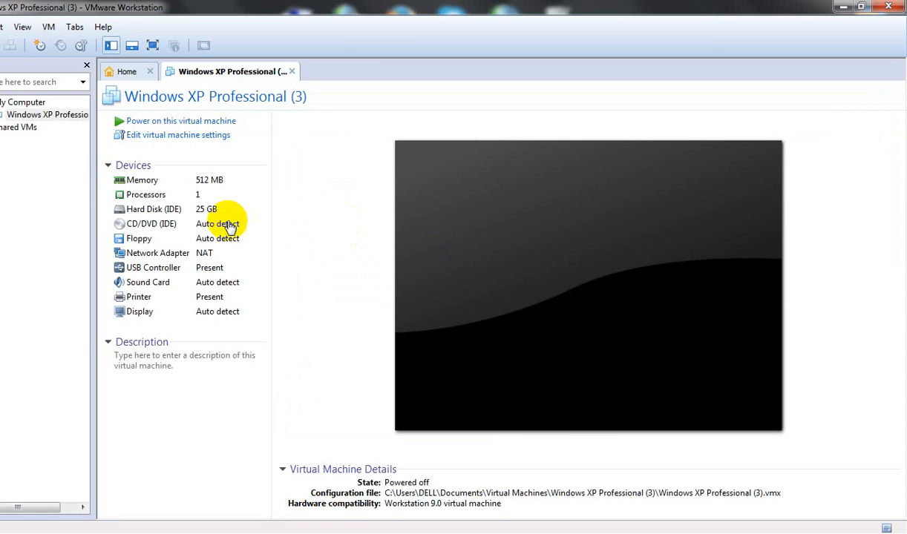
# Switch the CD/DVD (IDE) drive to use an ISO image file
pyautogui.click(157, 227)
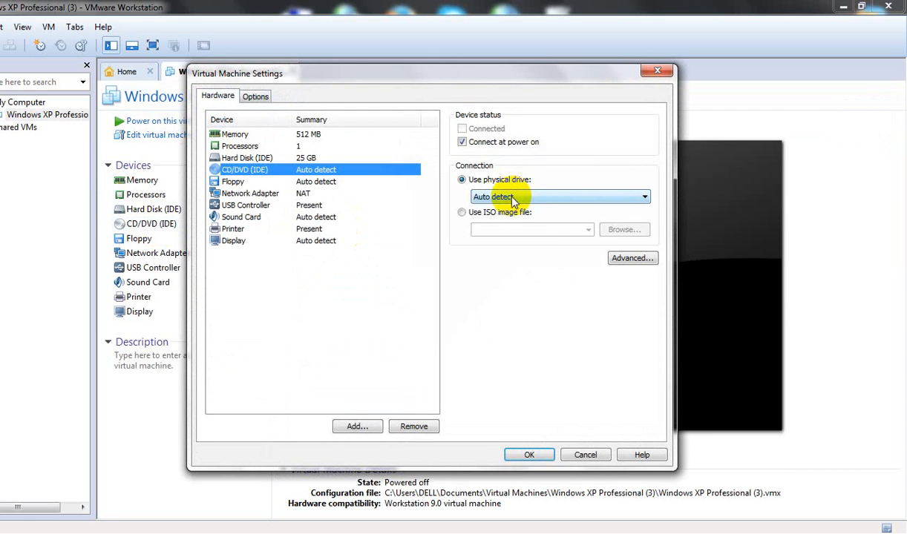
pyautogui.click(469, 213)
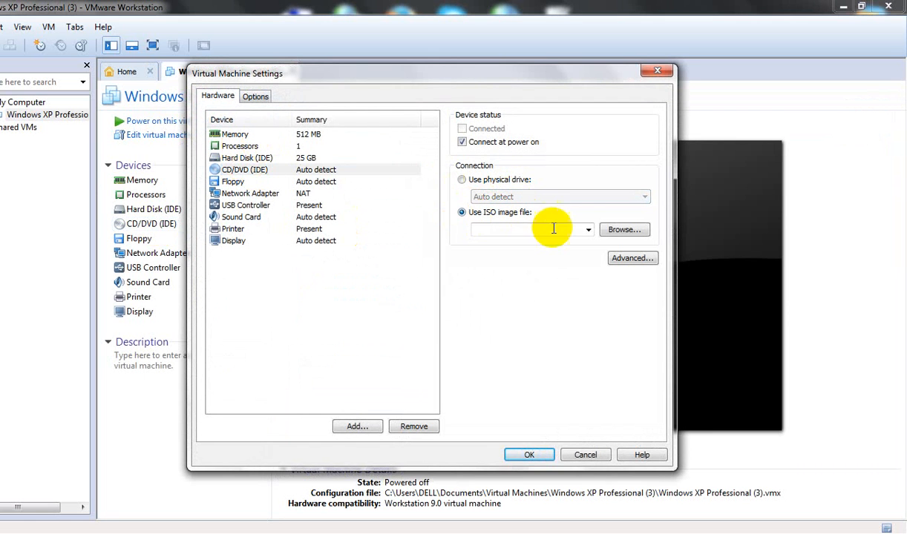
pyautogui.click(622, 231)
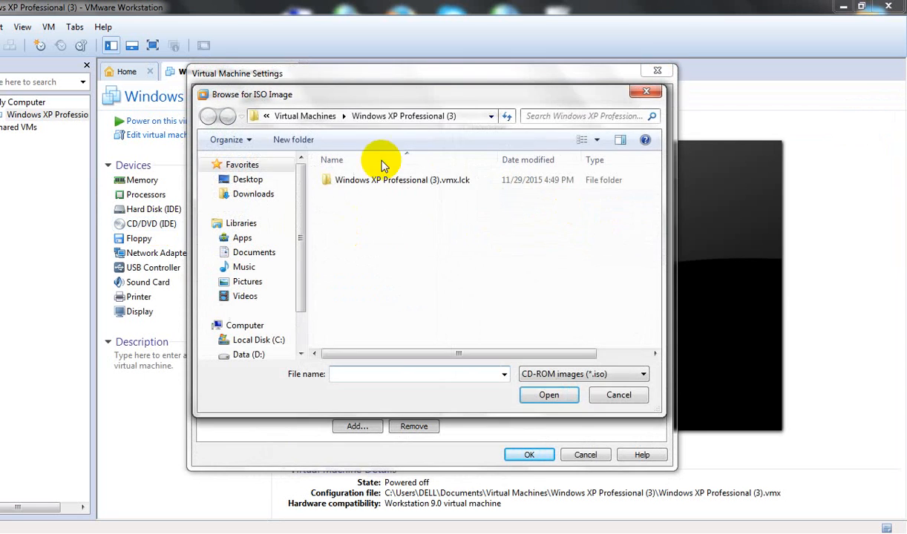
pyautogui.click(327, 187)
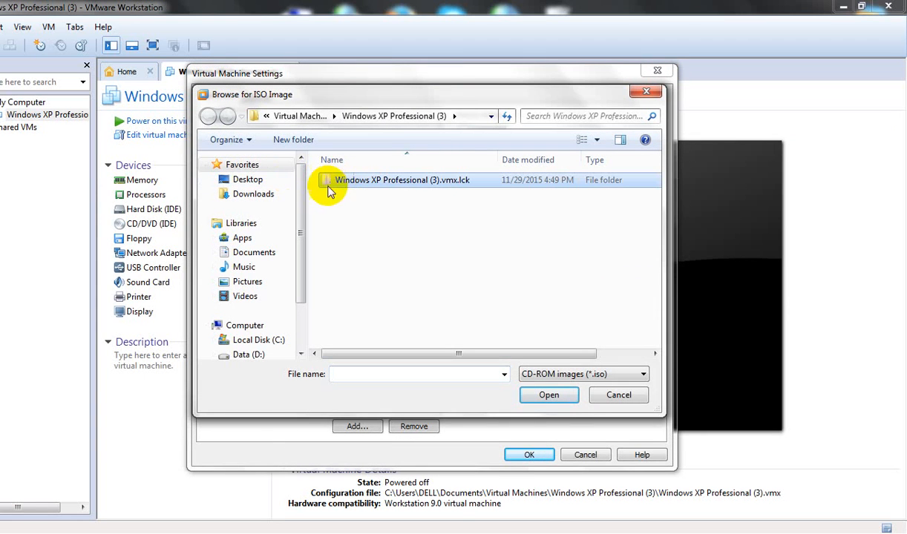
pyautogui.click(260, 182)
# Navigate to the My A+ > Work A+ > A+ > Window XP2 folder
pyautogui.click(385, 373)
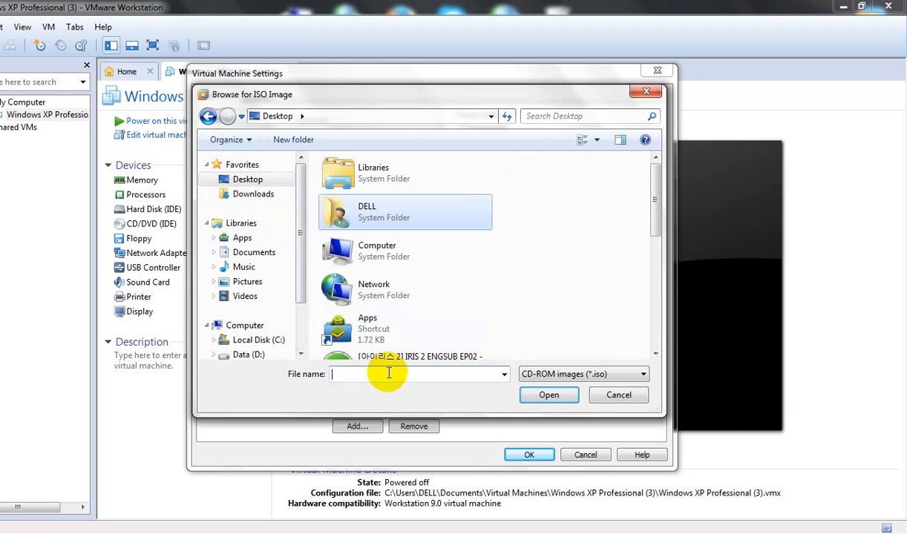
pyautogui.write('my')
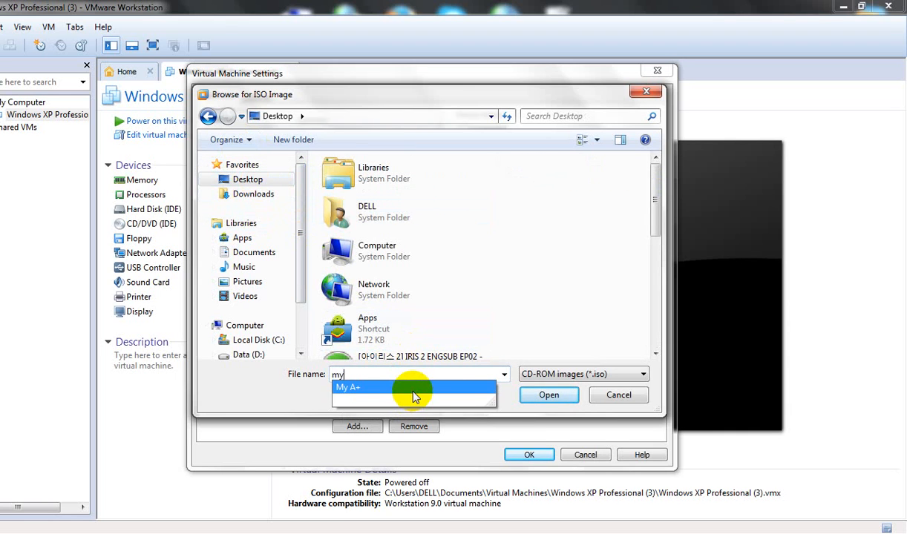
pyautogui.click(413, 389)
pyautogui.click(547, 396)
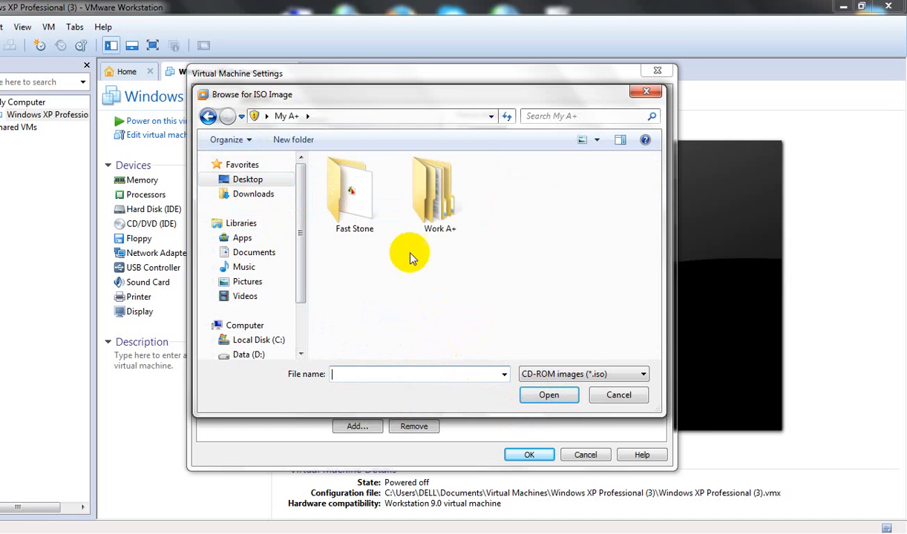
pyautogui.doubleClick(434, 192)
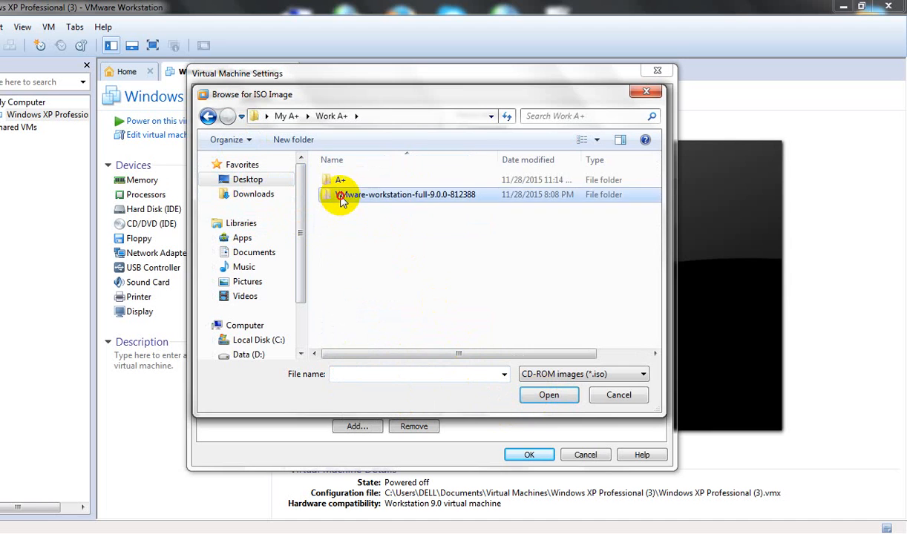
pyautogui.doubleClick(341, 198)
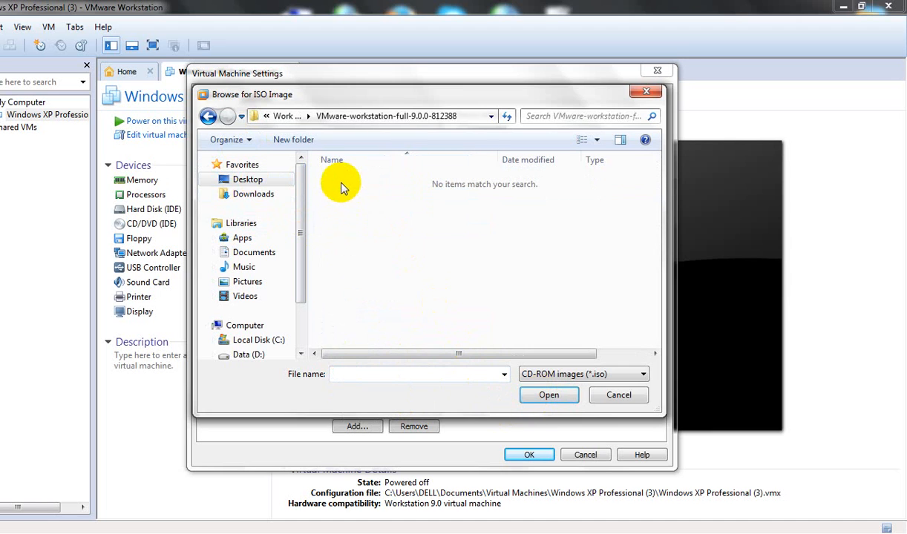
pyautogui.click(208, 117)
pyautogui.click(397, 181)
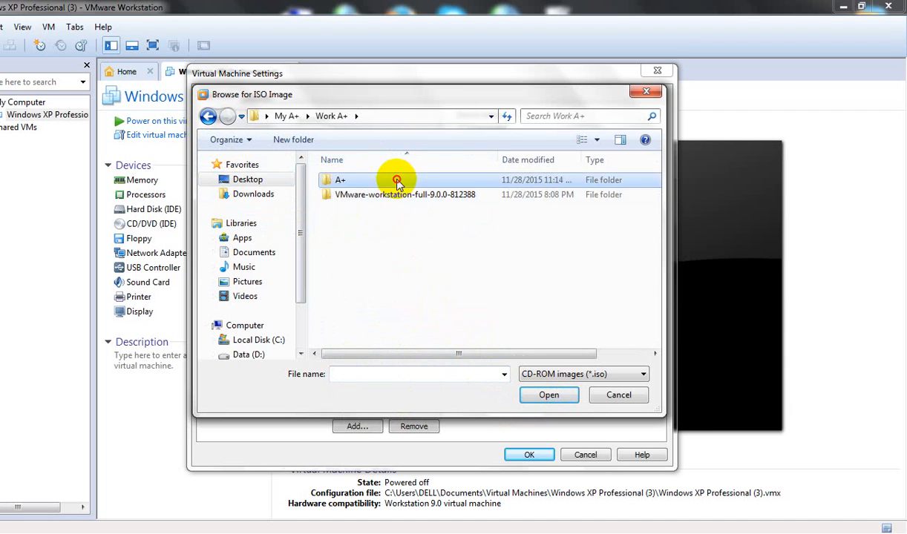
pyautogui.doubleClick(398, 181)
pyautogui.doubleClick(397, 208)
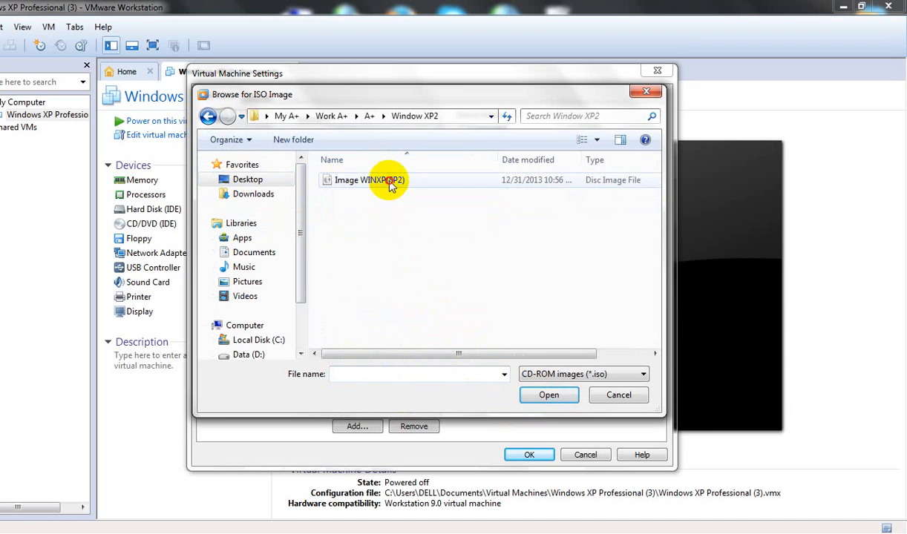
# Choose Image WINXP(SP2) as the disc image and save the drive settings
pyautogui.click(392, 186)
pyautogui.click(549, 395)
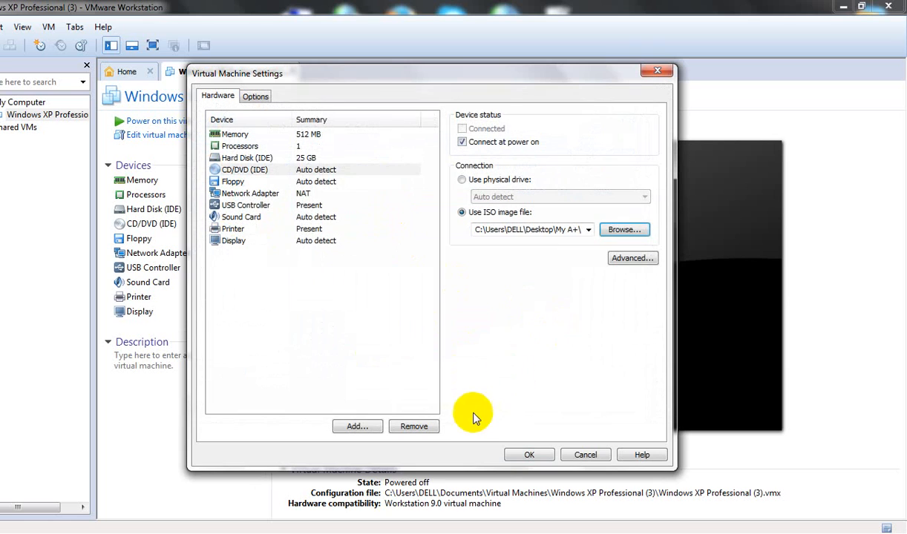
pyautogui.click(544, 458)
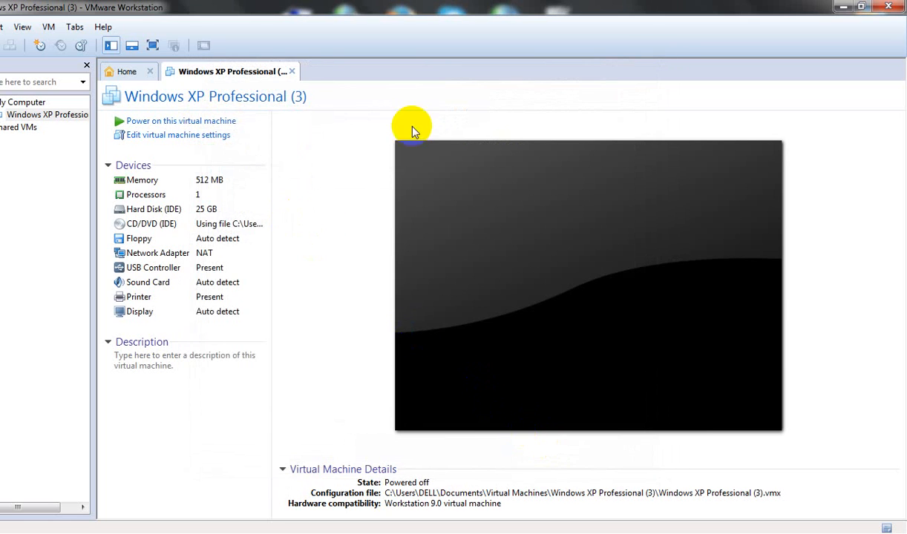
pyautogui.click(841, 8)
pyautogui.rightClick(792, 12)
pyautogui.click(806, 35)
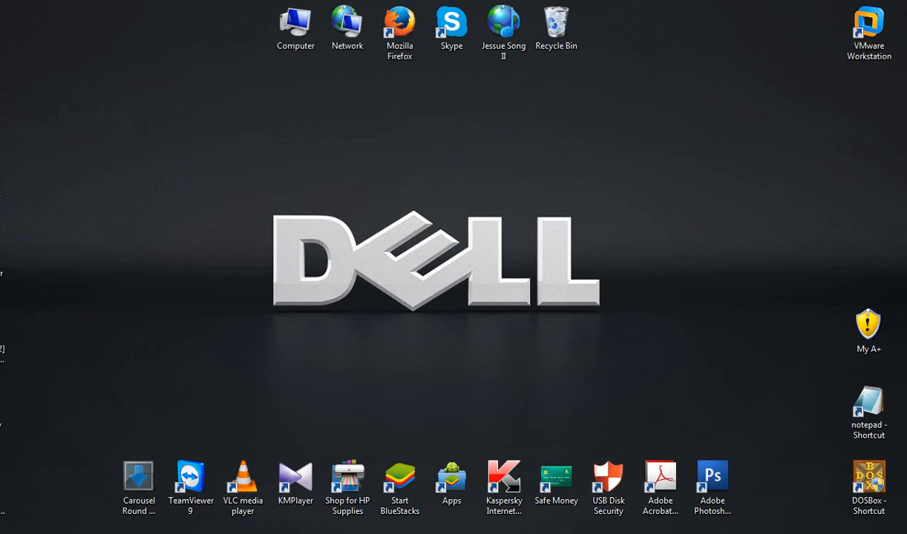
pyautogui.moveTo(75, 223)
pyautogui.click(75, 163)
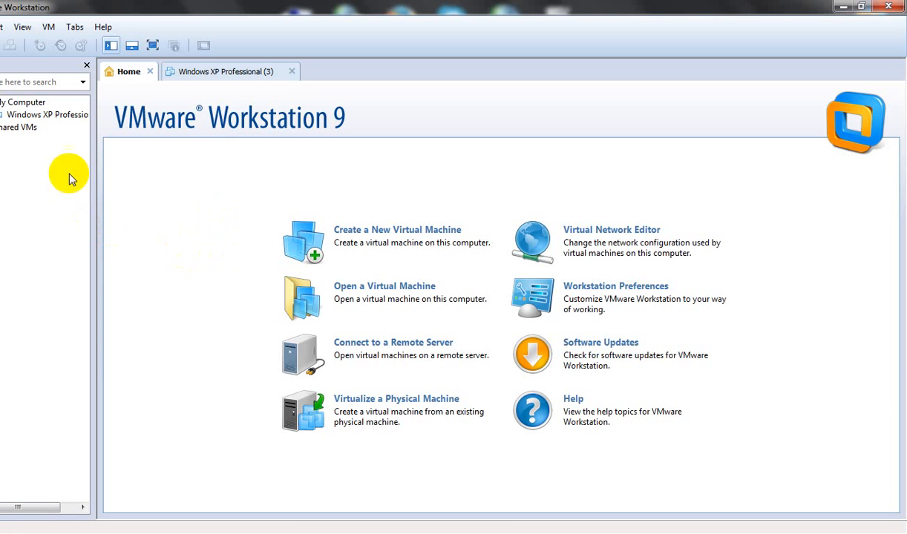
pyautogui.click(58, 114)
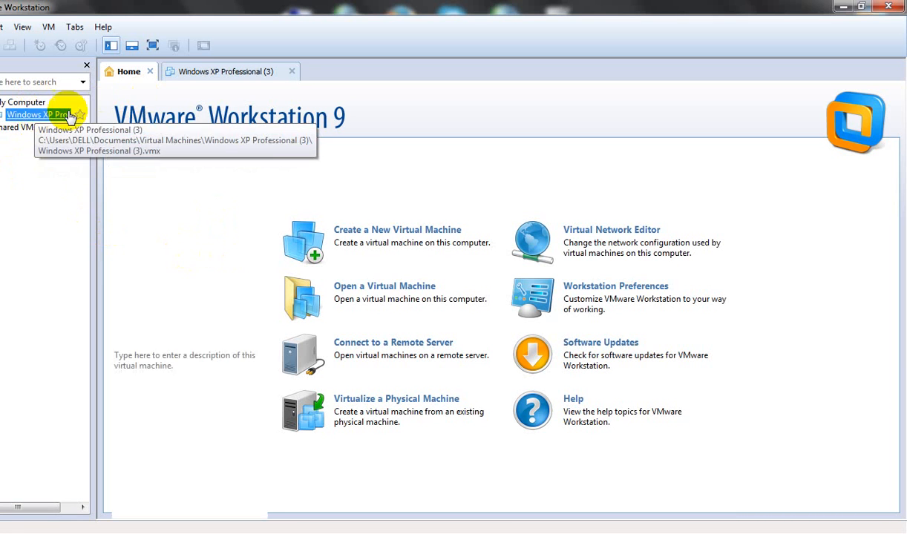
pyautogui.click(150, 122)
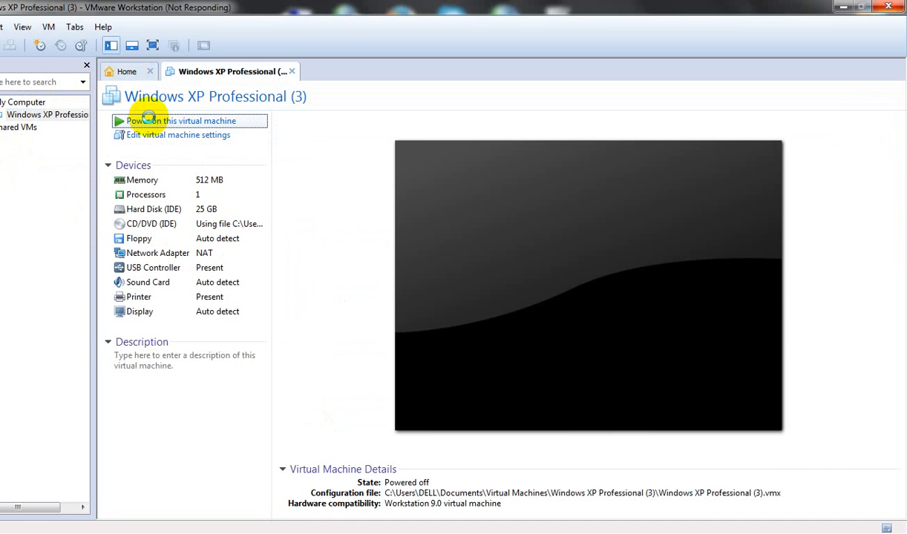
# Power on the Windows XP Professional VM and dismiss the long-mode hint
pyautogui.click(151, 122)
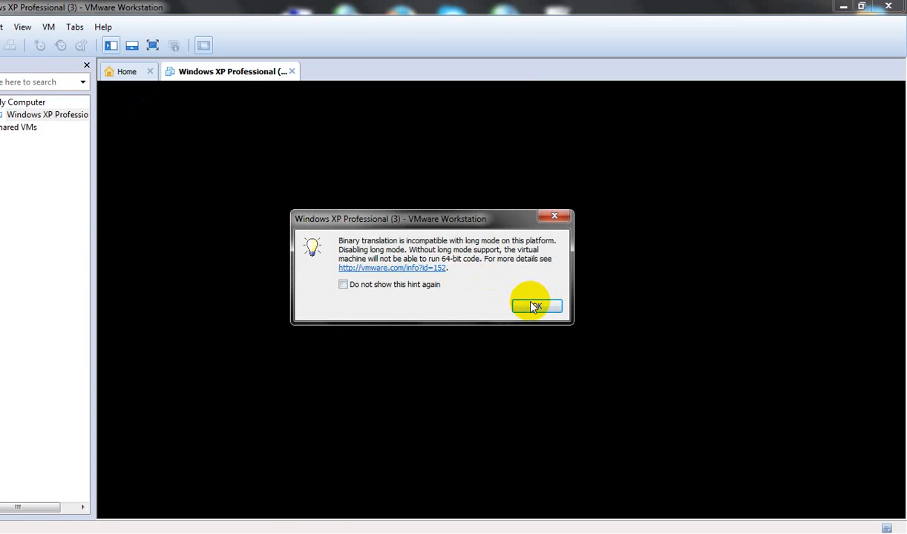
pyautogui.click(534, 306)
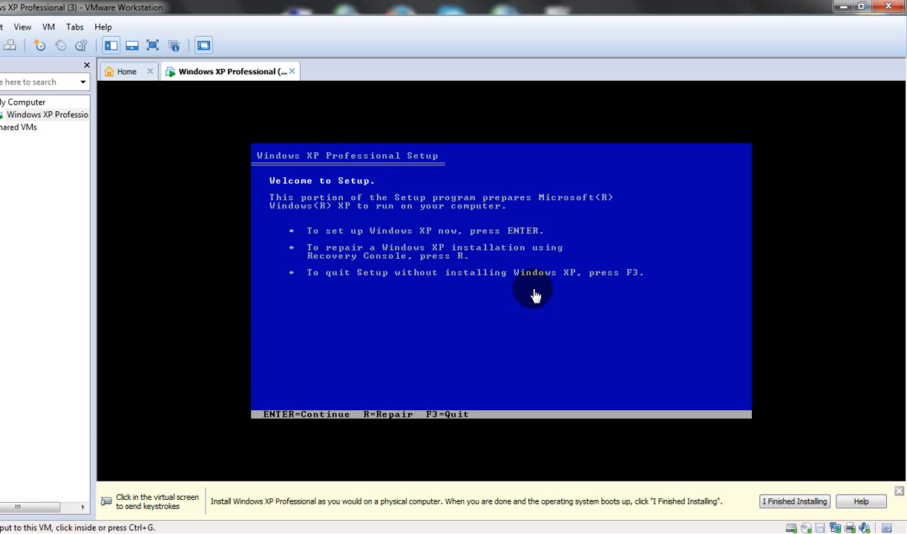
# Choose to set up Windows XP now and accept the licence agreement with F8
pyautogui.click(305, 412)
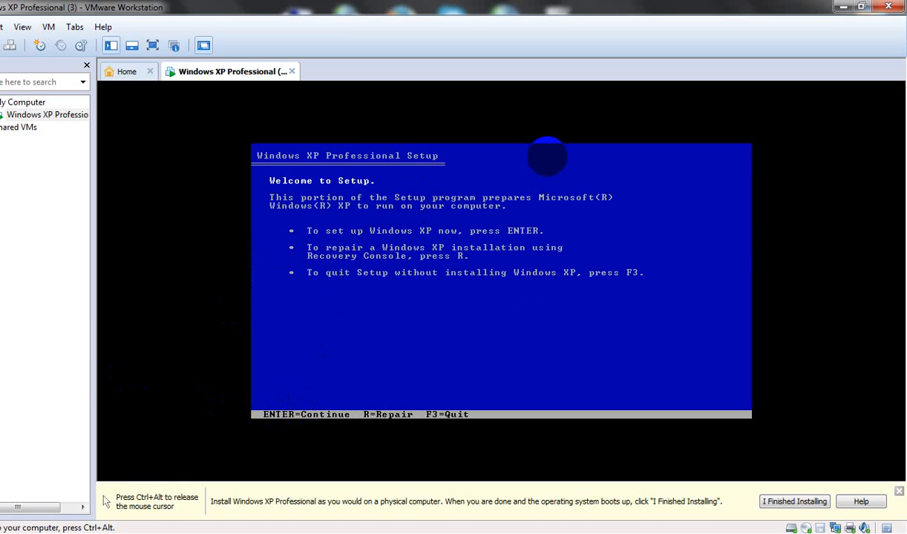
pyautogui.hotkey('ctrl', 'alt')
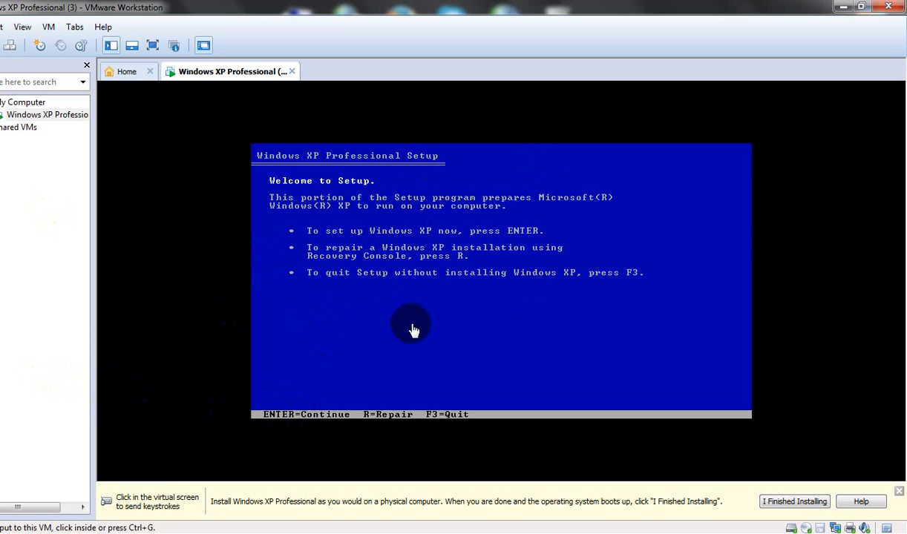
pyautogui.click(461, 321)
pyautogui.press('Return')
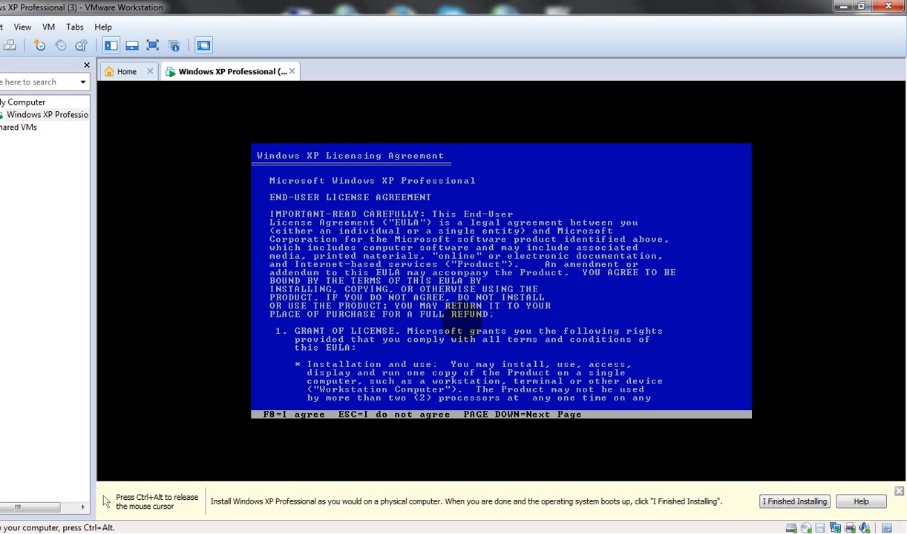
pyautogui.press('F8')
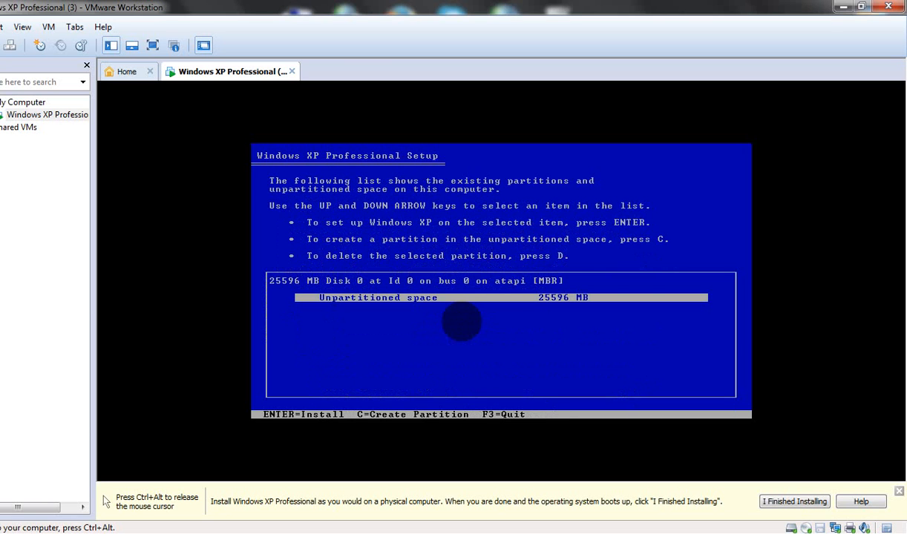
# Create a 10000 MB partition in the unpartitioned space
pyautogui.press('c')
pyautogui.press('BackSpace')
pyautogui.press('BackSpace')
pyautogui.press('BackSpace')
pyautogui.press('BackSpace')
pyautogui.press('BackSpace')
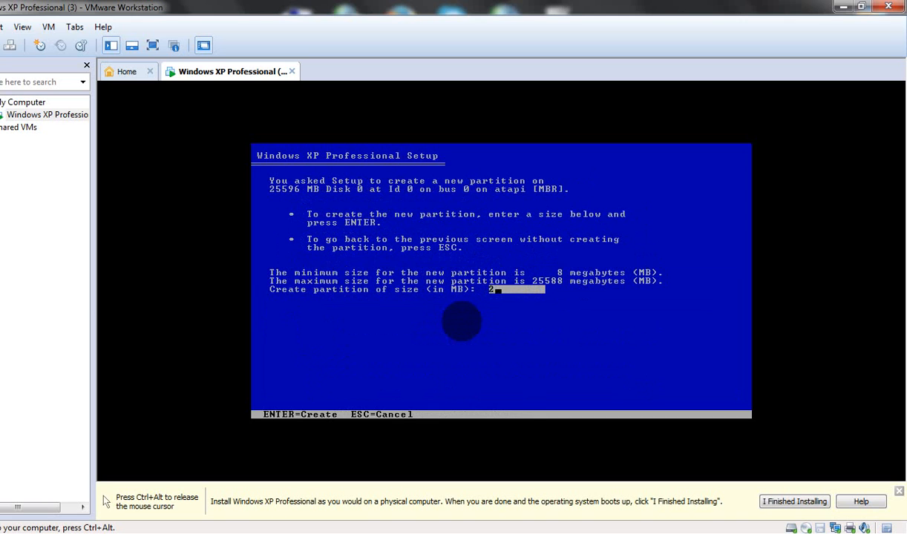
pyautogui.write('10000')
pyautogui.press('Return')
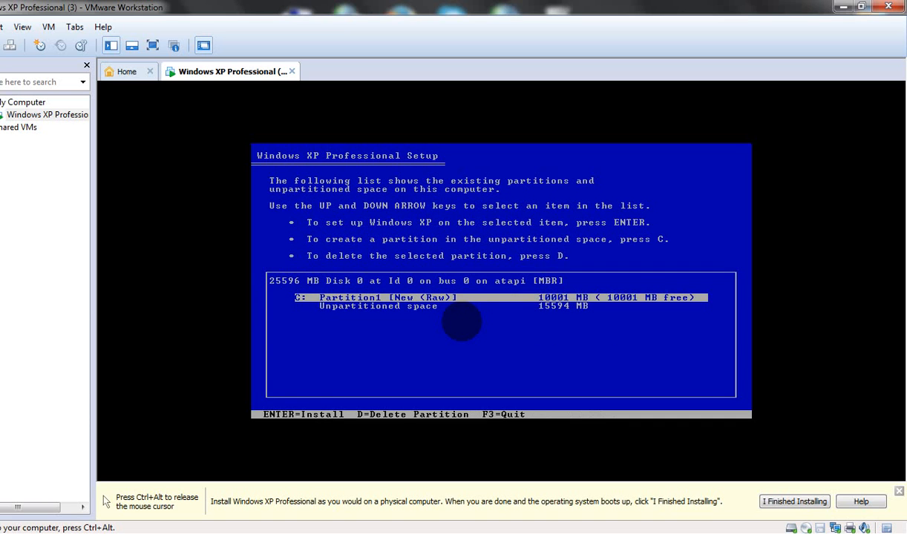
pyautogui.press('d')
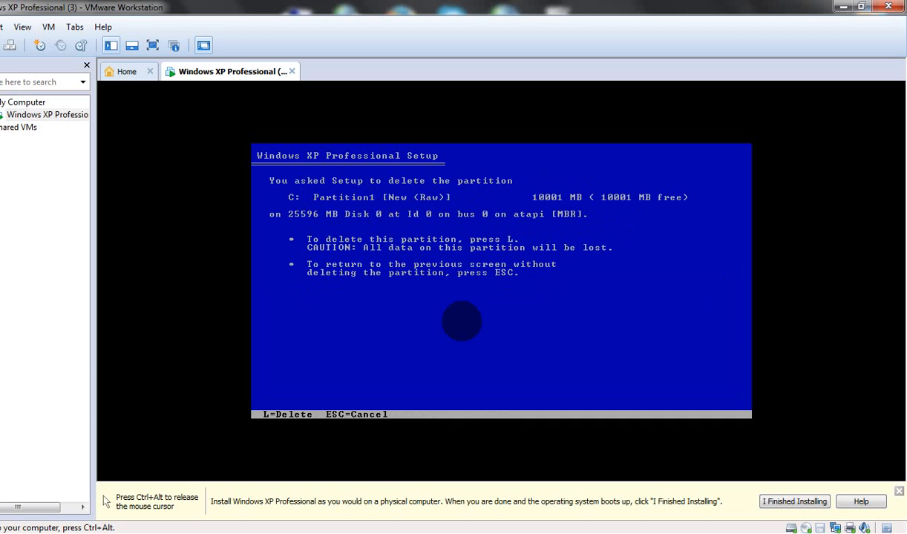
pyautogui.press('Escape')
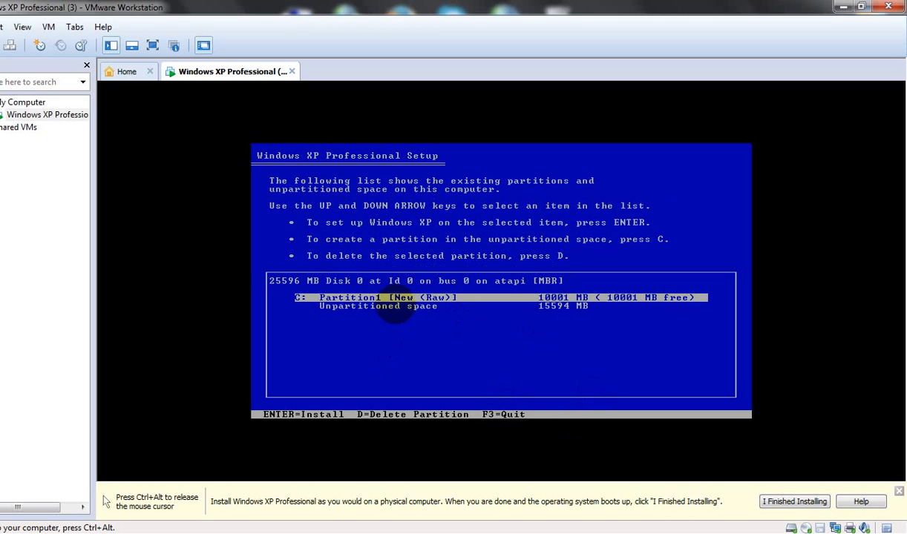
# Add a second 10000 MB partition and pick C: for installing Windows XP
pyautogui.hotkey('ctrl', 'alt')
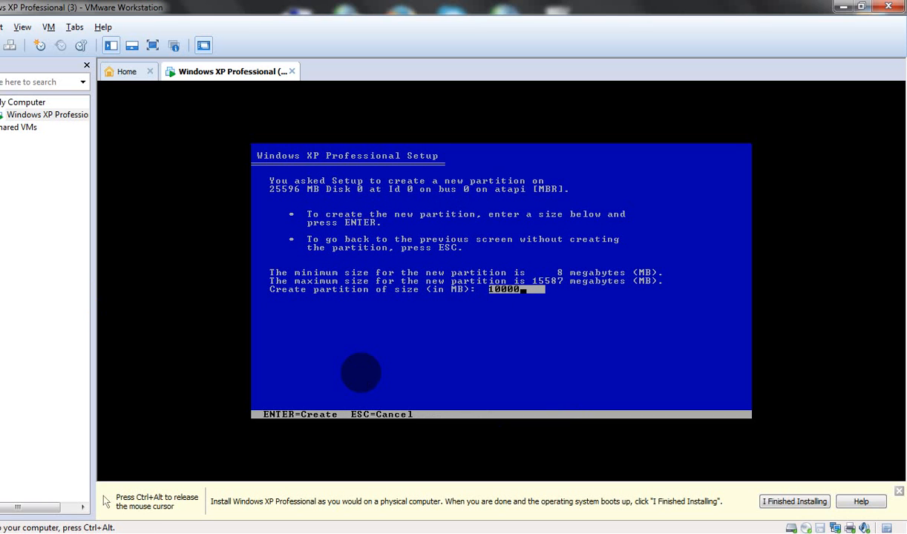
pyautogui.press('Return')
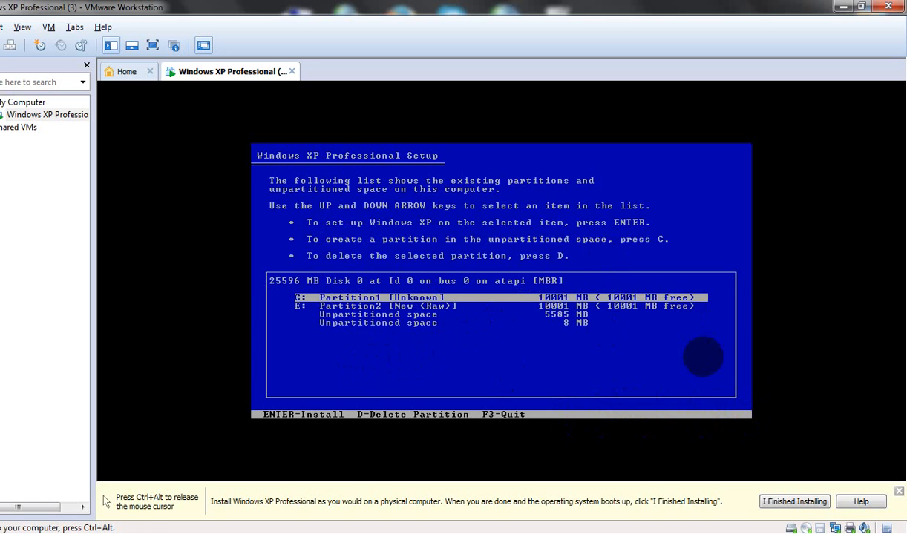
pyautogui.hotkey('ctrl', 'alt')
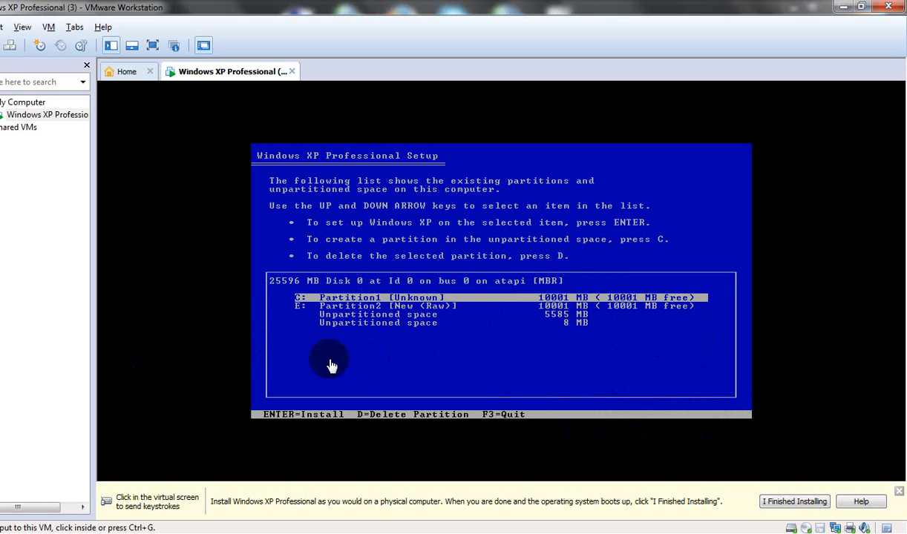
pyautogui.click(329, 361)
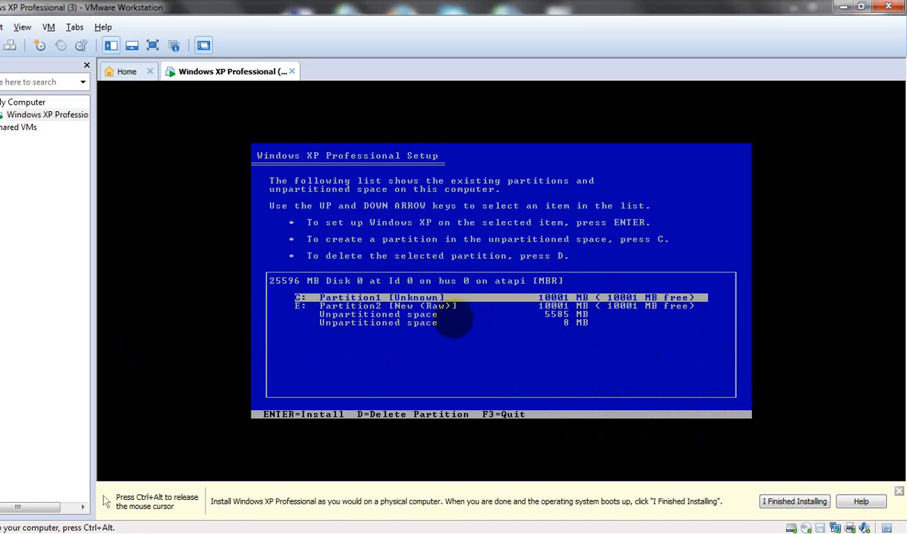
pyautogui.press('Return')
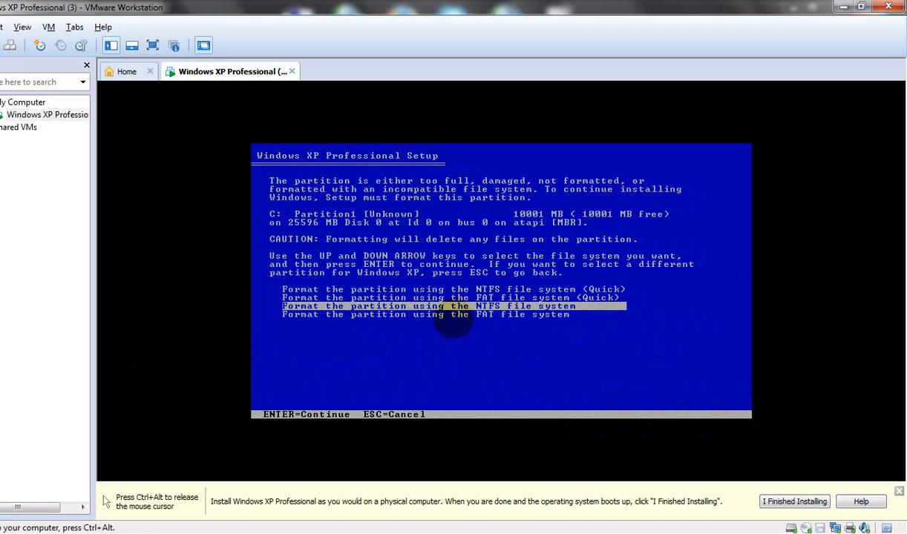
# Format partition C: using the NTFS file system
pyautogui.press('Return')
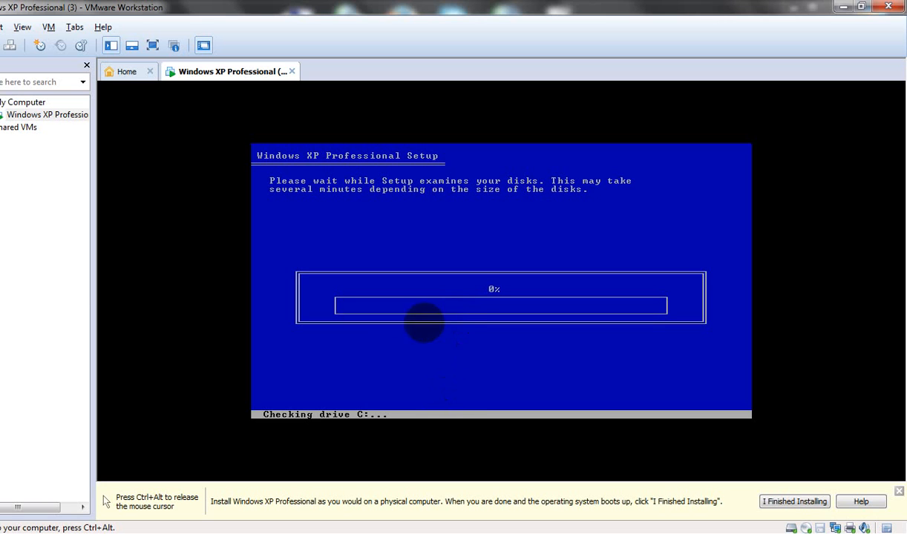
# Release the mouse and switch the VM to full screen while files copy
pyautogui.hotkey('ctrl', 'alt')
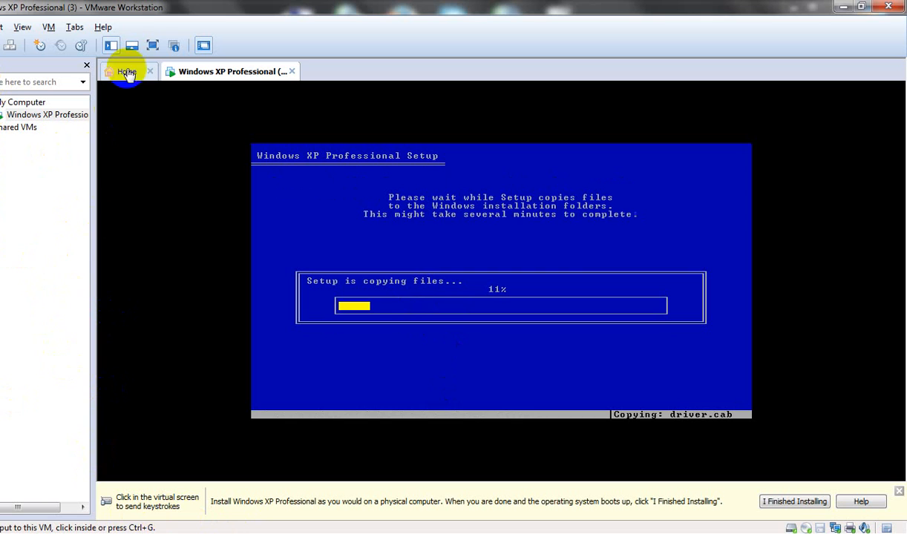
pyautogui.click(152, 46)
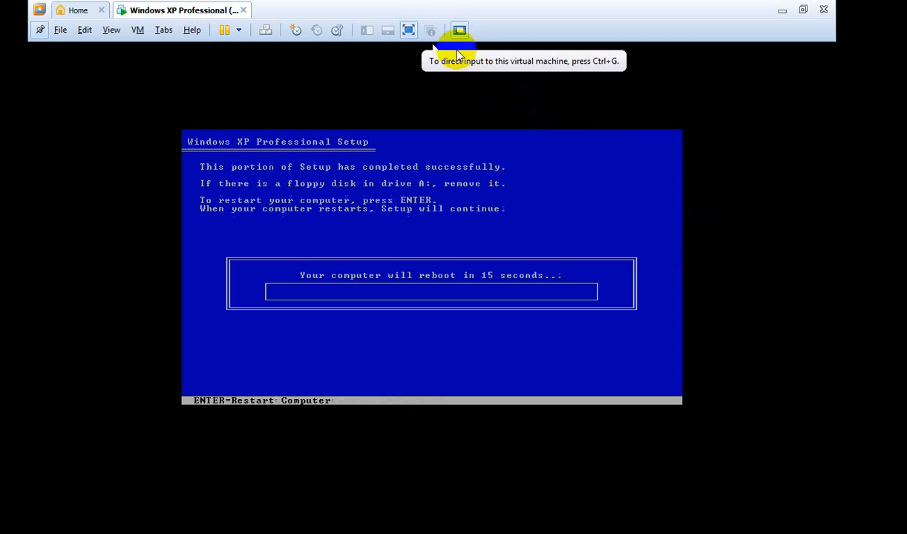
# Exit full screen and wait for the Regional and Language Options page
pyautogui.click(410, 30)
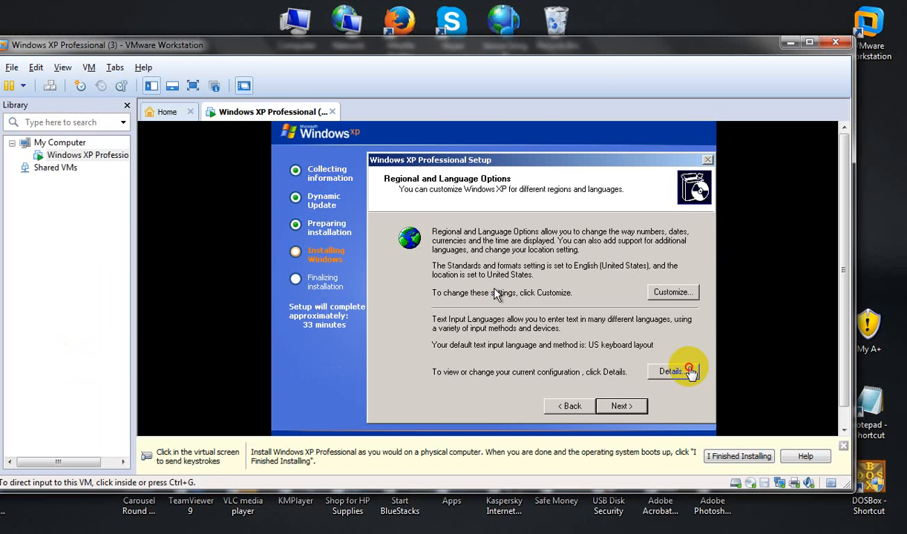
# Open the input language settings, keeping English (United States) - US as default
pyautogui.click(681, 365)
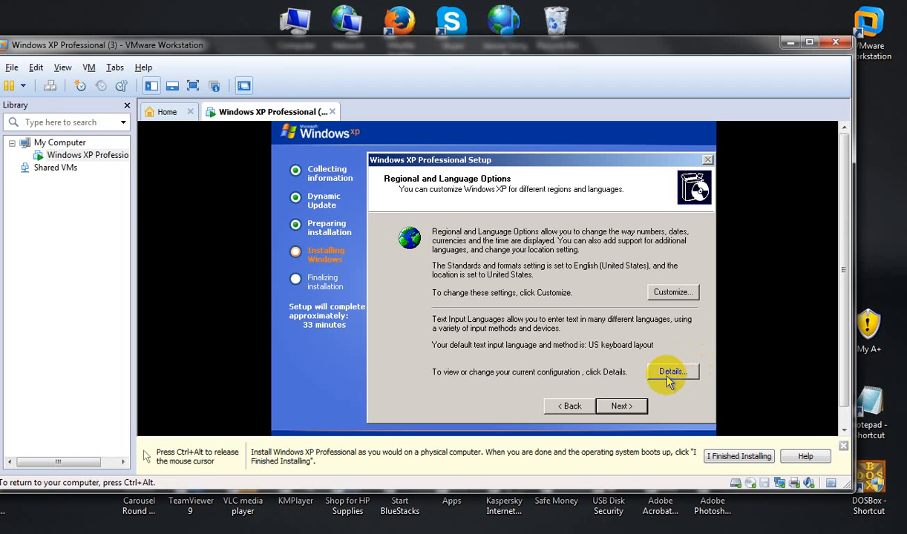
pyautogui.click(670, 373)
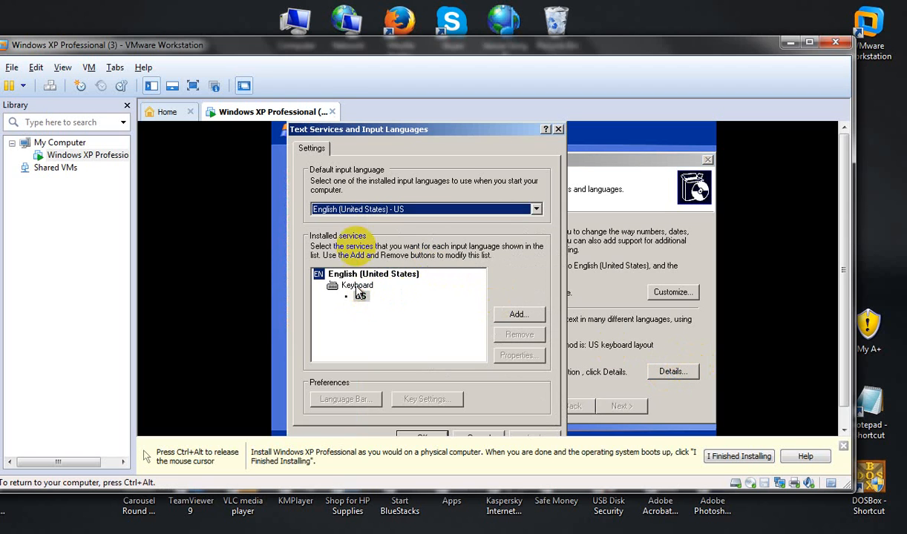
pyautogui.click(395, 209)
pyautogui.click(536, 209)
pyautogui.click(536, 208)
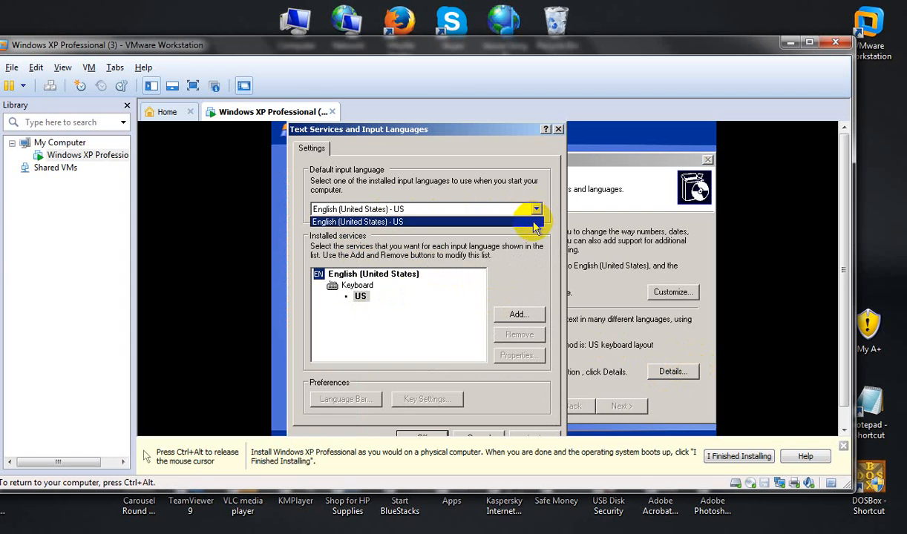
pyautogui.click(537, 218)
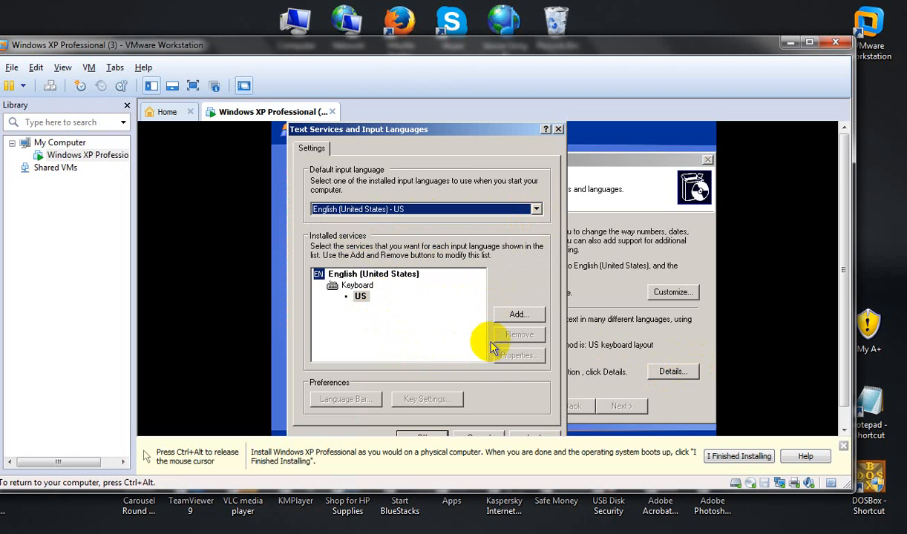
# Add the United States-International keyboard layout
pyautogui.click(518, 314)
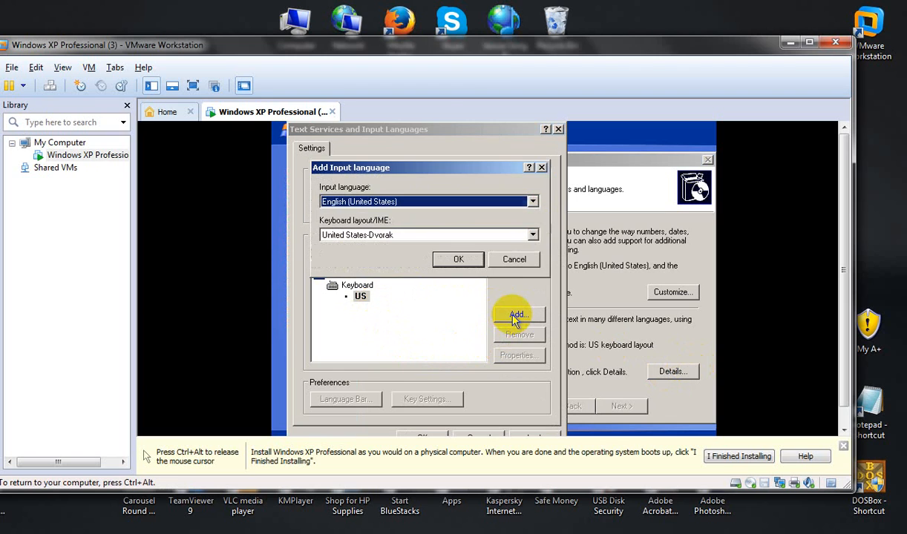
pyautogui.click(533, 234)
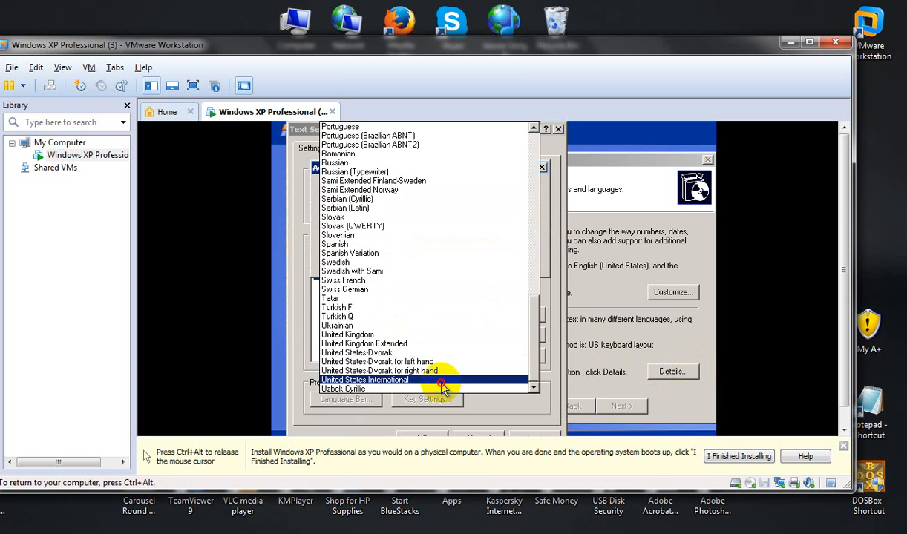
pyautogui.click(442, 381)
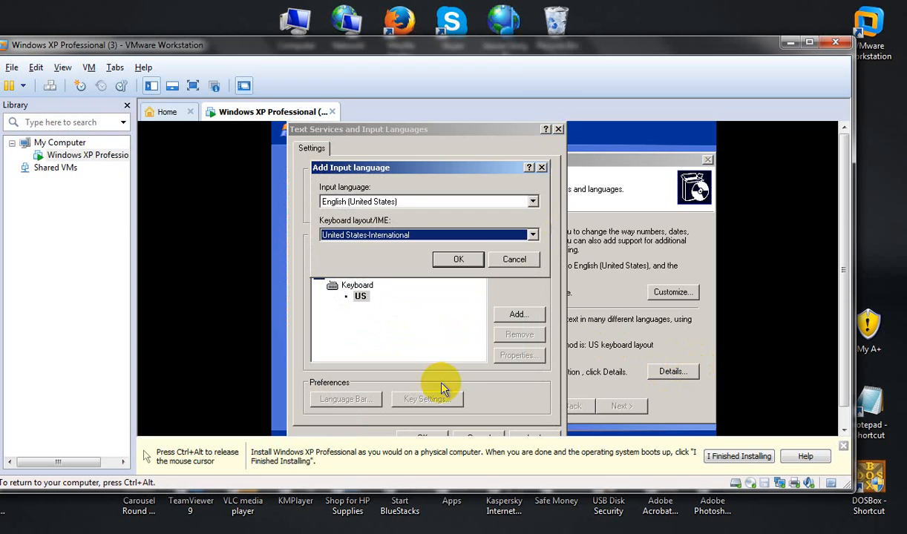
pyautogui.click(458, 259)
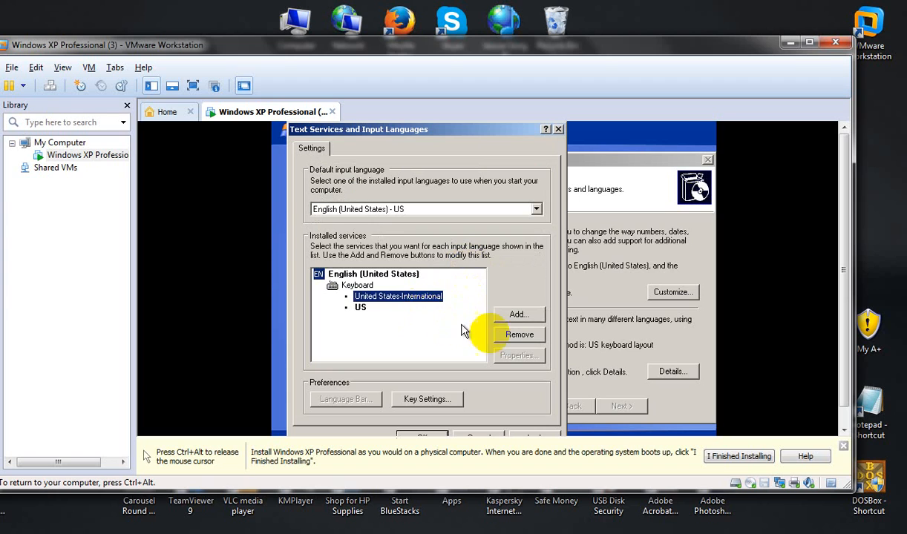
# Remove the US keyboard layout, apply the change, and close the settings
pyautogui.click(362, 308)
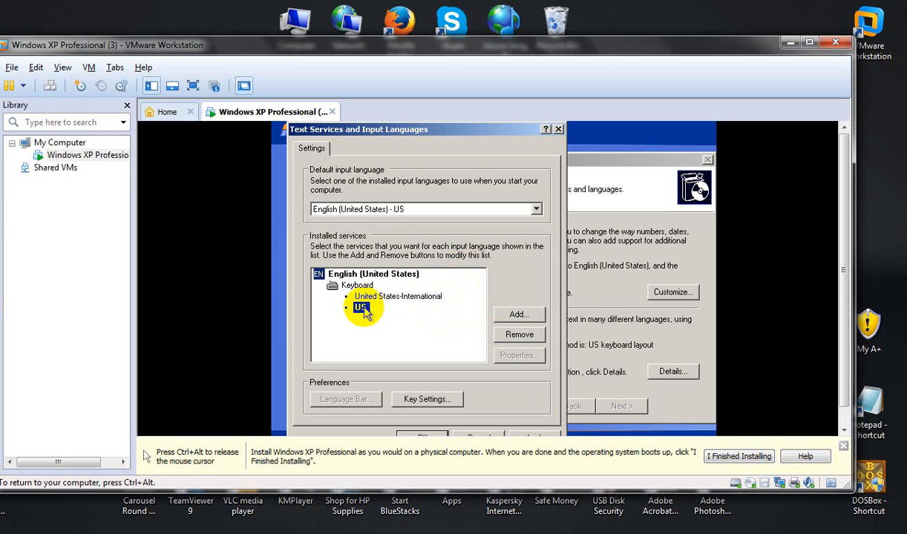
pyautogui.click(512, 335)
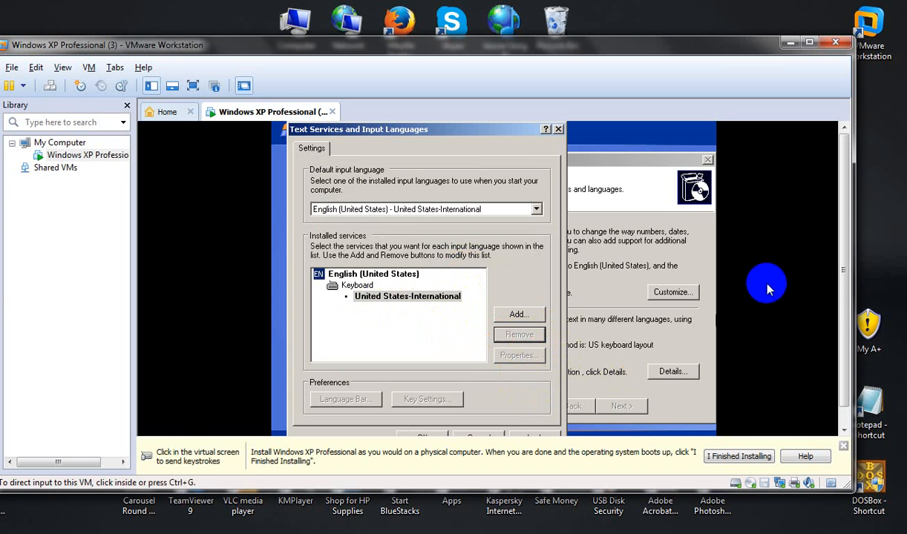
pyautogui.moveTo(845, 264); pyautogui.dragTo(845, 281)
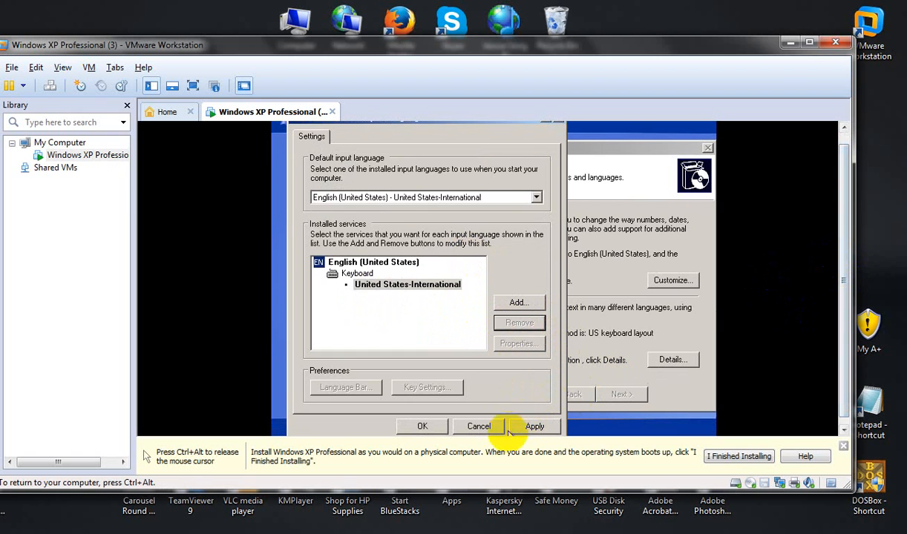
pyautogui.click(534, 426)
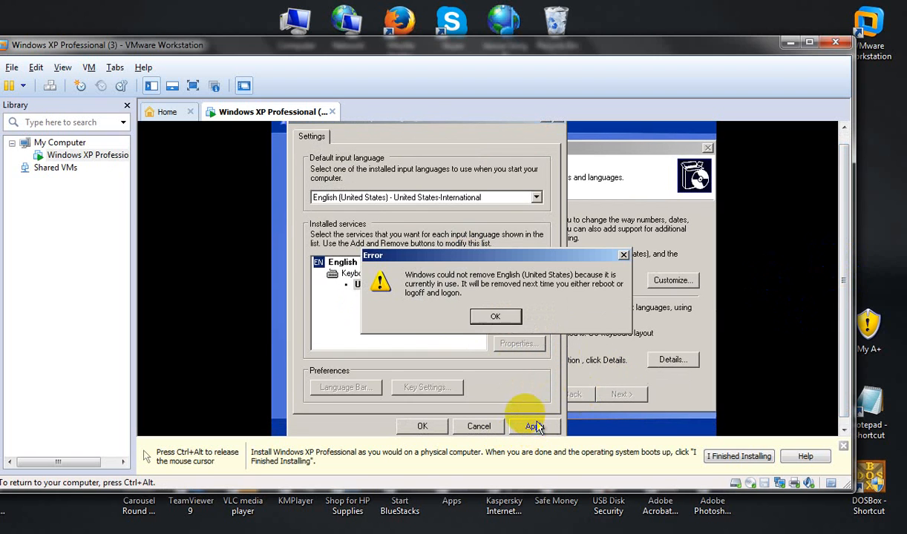
pyautogui.click(495, 316)
pyautogui.click(360, 296)
pyautogui.click(519, 322)
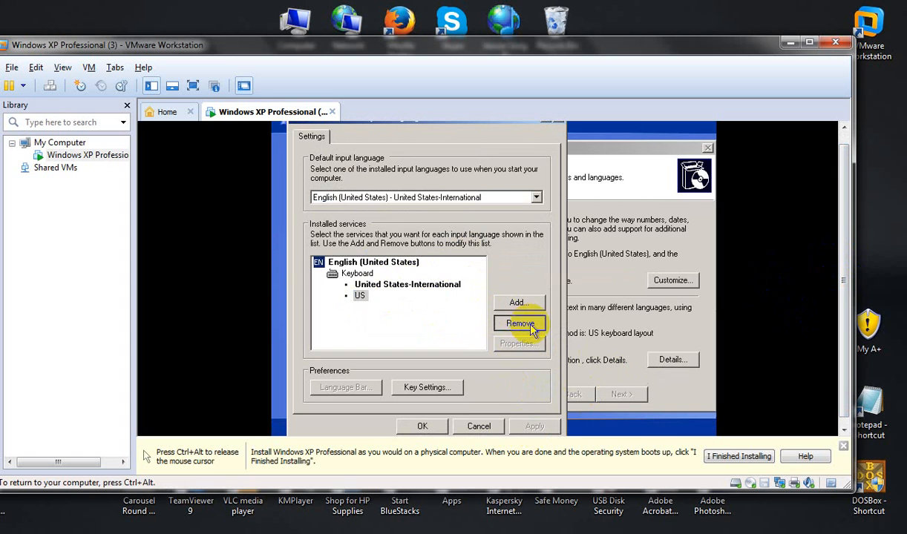
pyautogui.click(532, 426)
pyautogui.click(422, 426)
# Enter the owner's name on the Personalize Your Software page
pyautogui.click(622, 397)
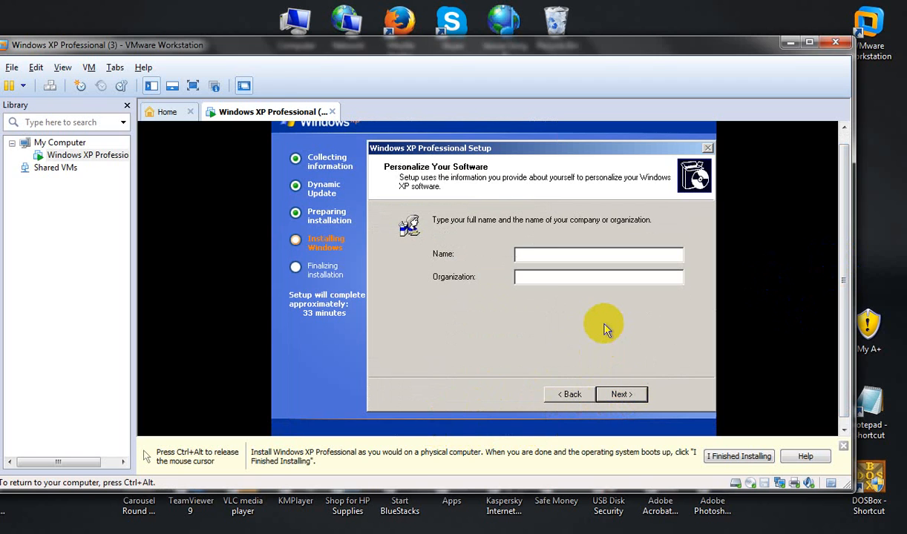
pyautogui.write('ATF')
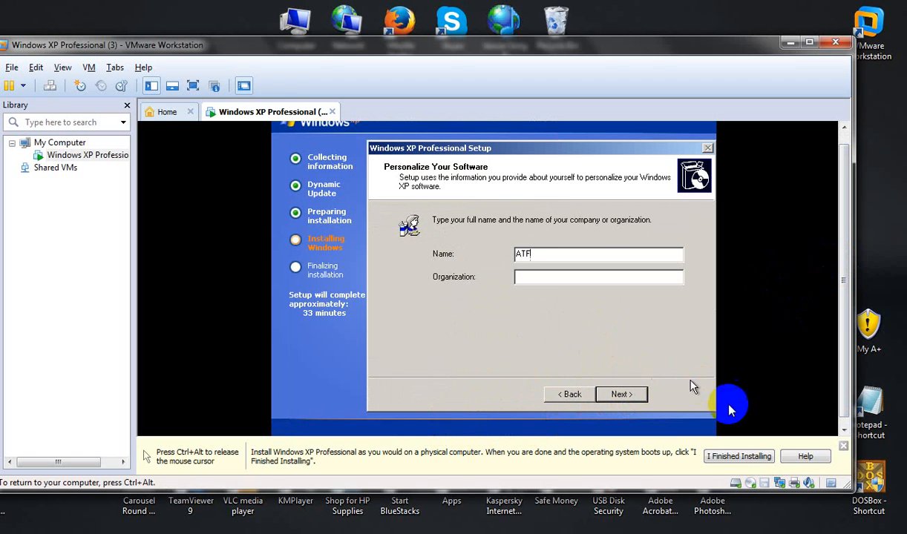
pyautogui.click(620, 396)
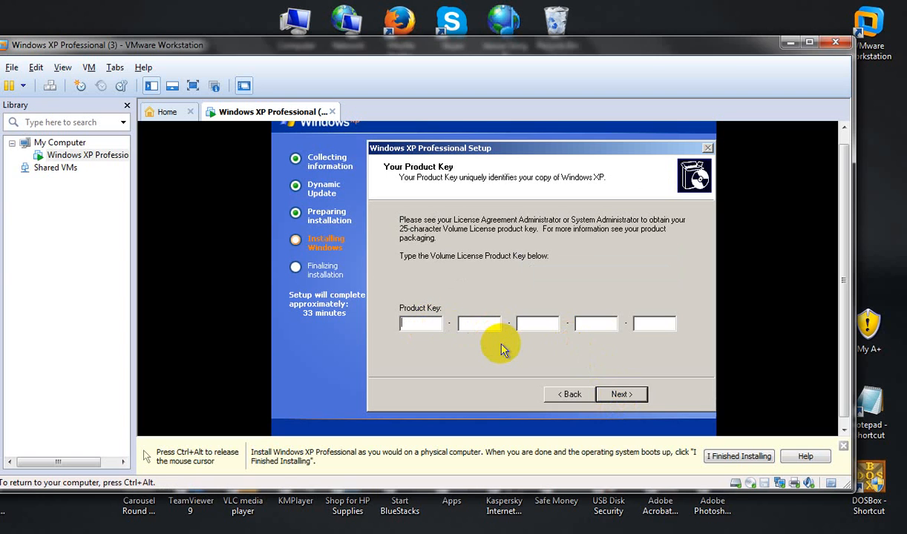
# Type the 25-character product key and continue setup
pyautogui.hotkey('ctrl', 'alt')
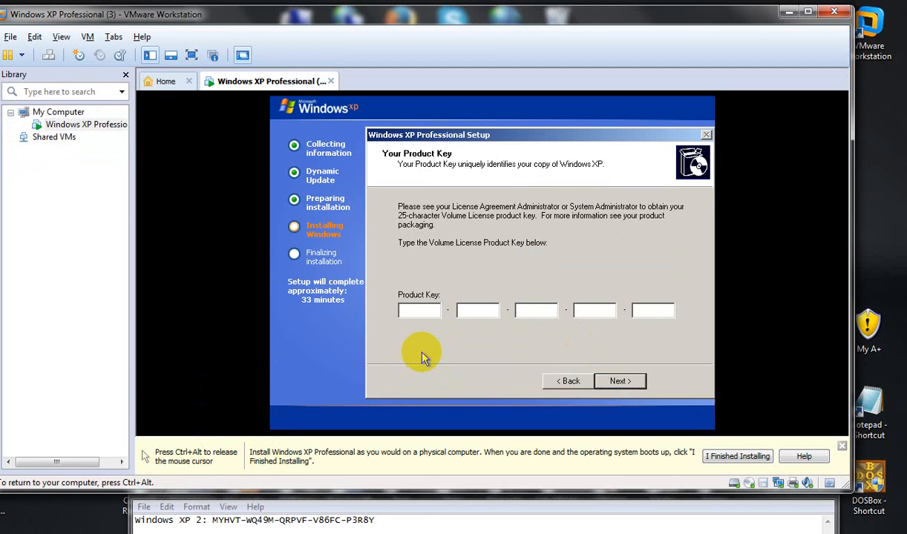
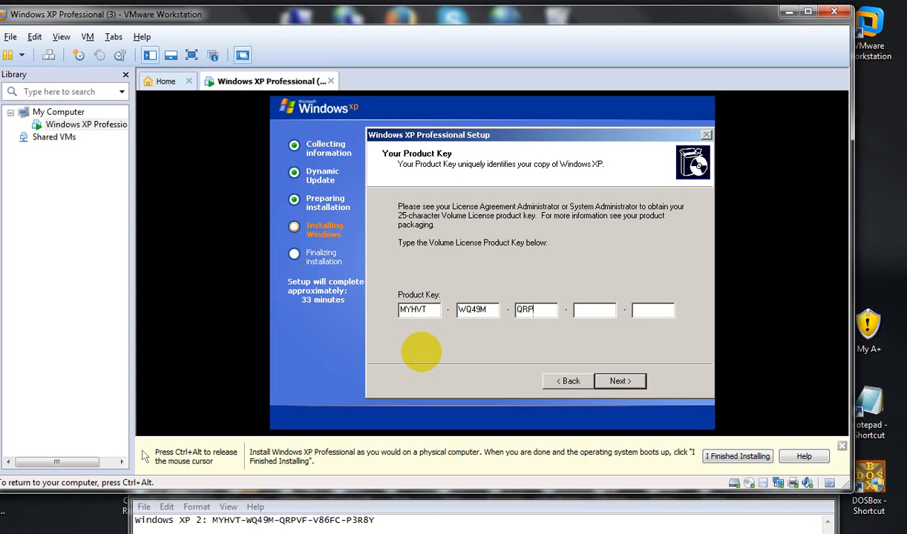
pyautogui.click(630, 384)
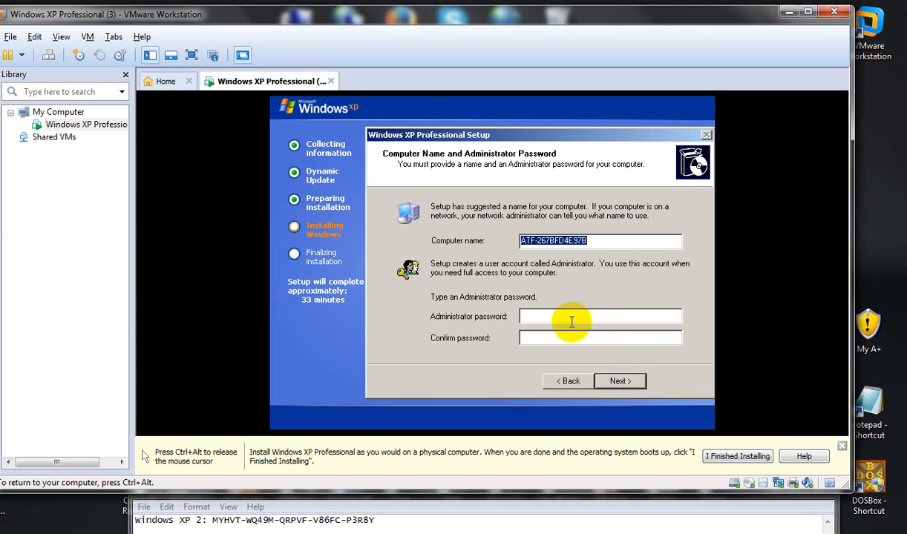
# Clear the suggested computer name, try to continue, and dismiss the missing-name error
pyautogui.press('BackSpace')
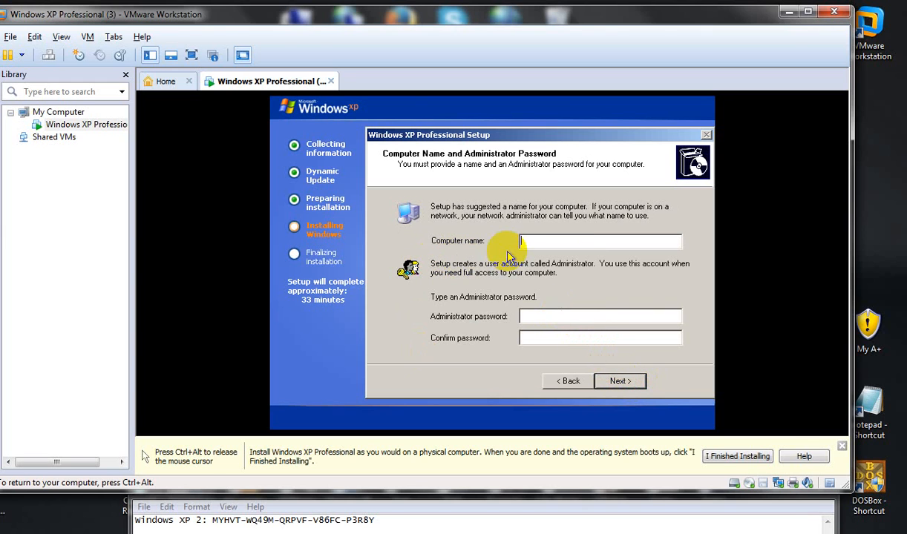
pyautogui.hotkey('ctrl', 'alt')
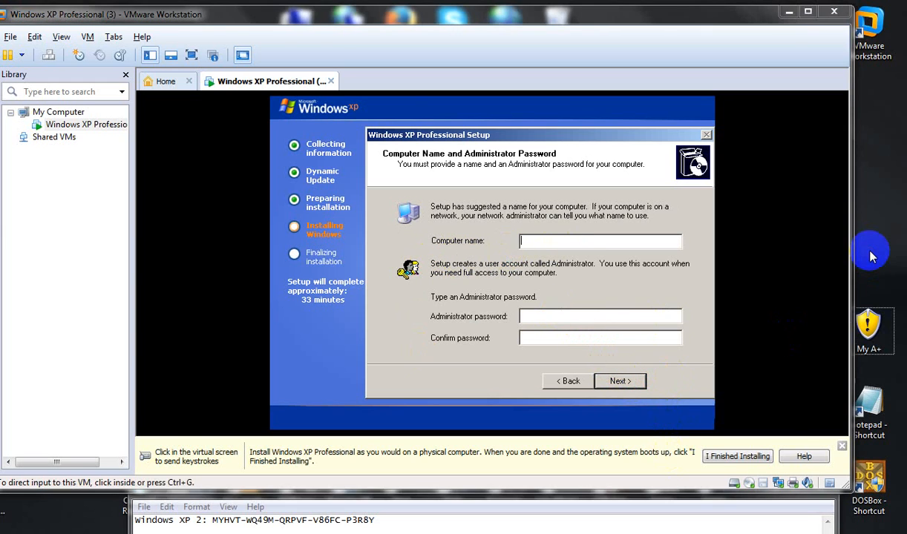
pyautogui.click(615, 408)
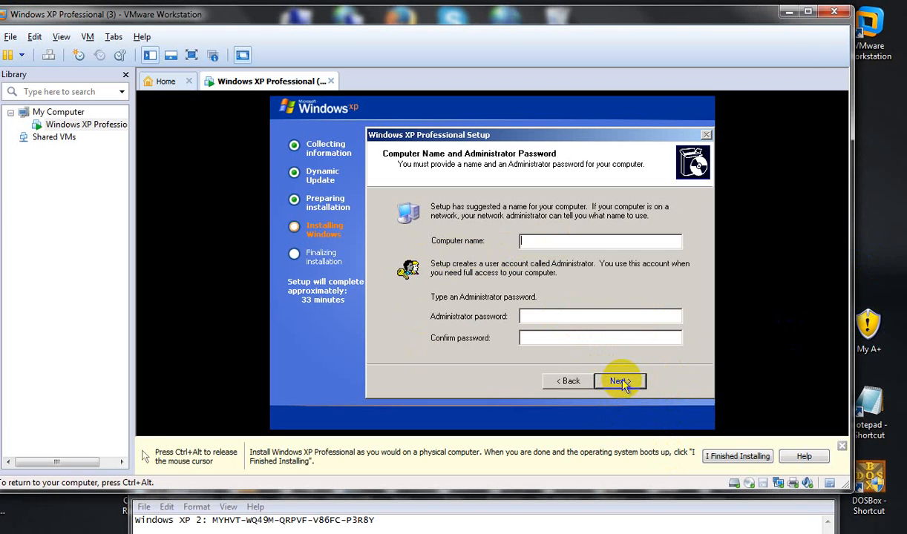
pyautogui.click(621, 382)
pyautogui.click(491, 302)
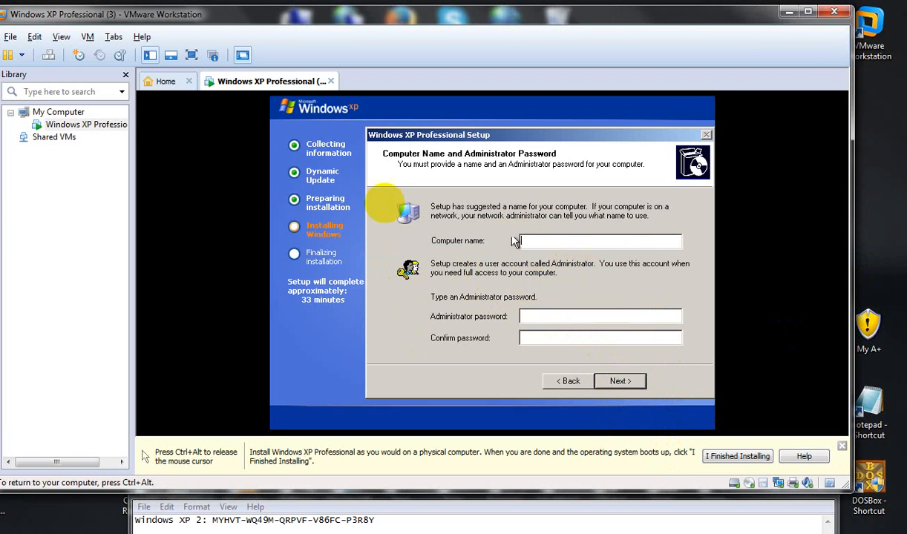
pyautogui.hotkey('ctrl', 'alt')
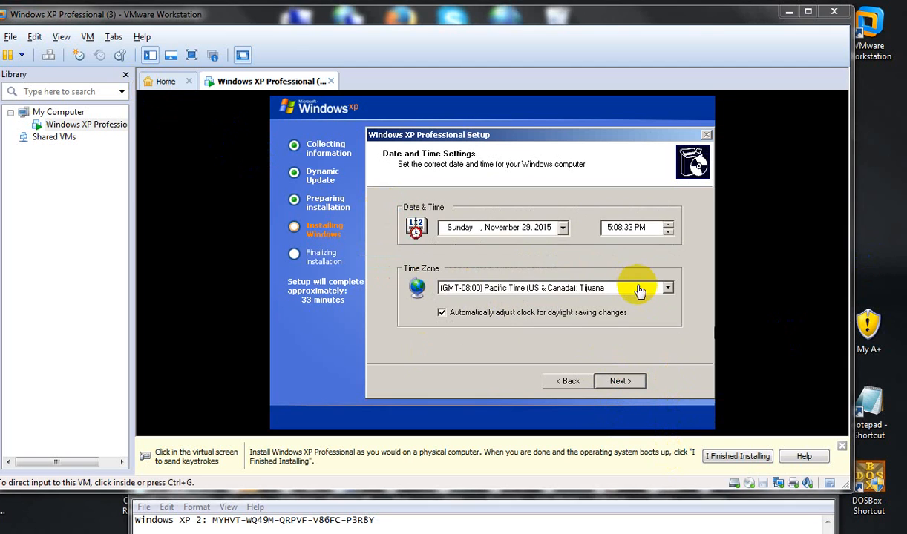
# Choose the (GMT+07:00) Bangkok, Hanoi, Jakarta time zone and accept the date and time settings
pyautogui.click(653, 288)
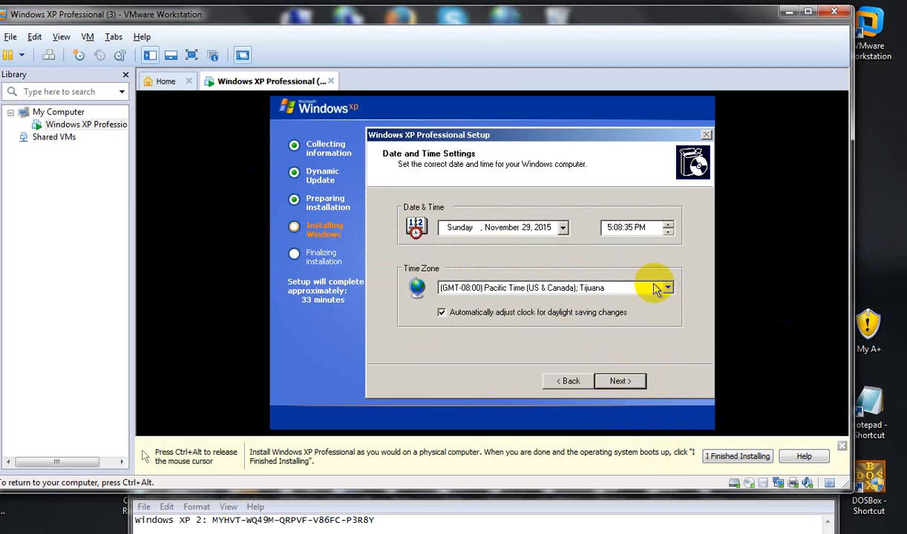
pyautogui.click(666, 290)
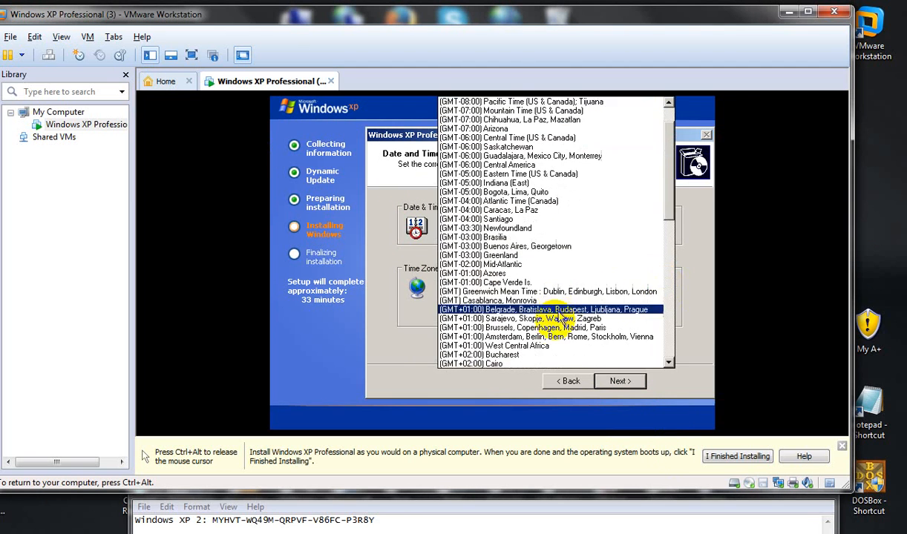
pyautogui.scroll(-15, 481, 341)
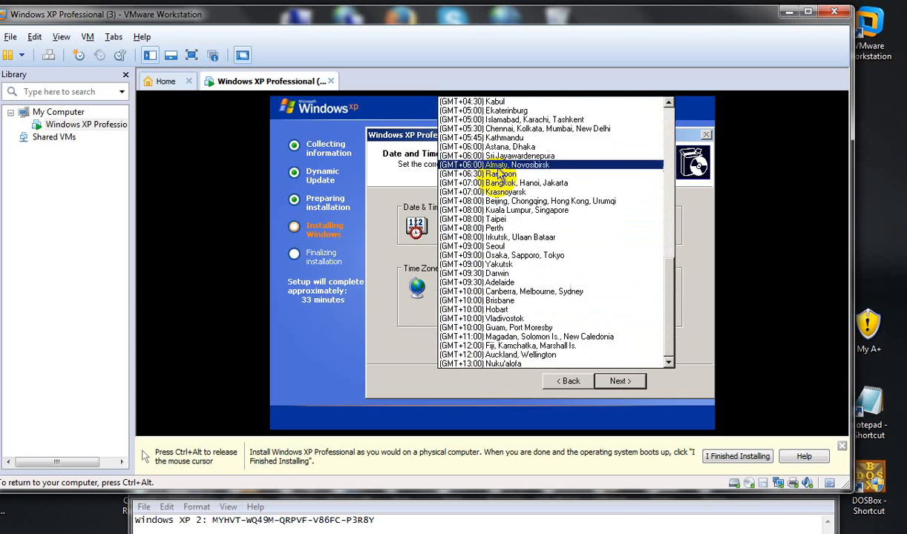
pyautogui.click(496, 184)
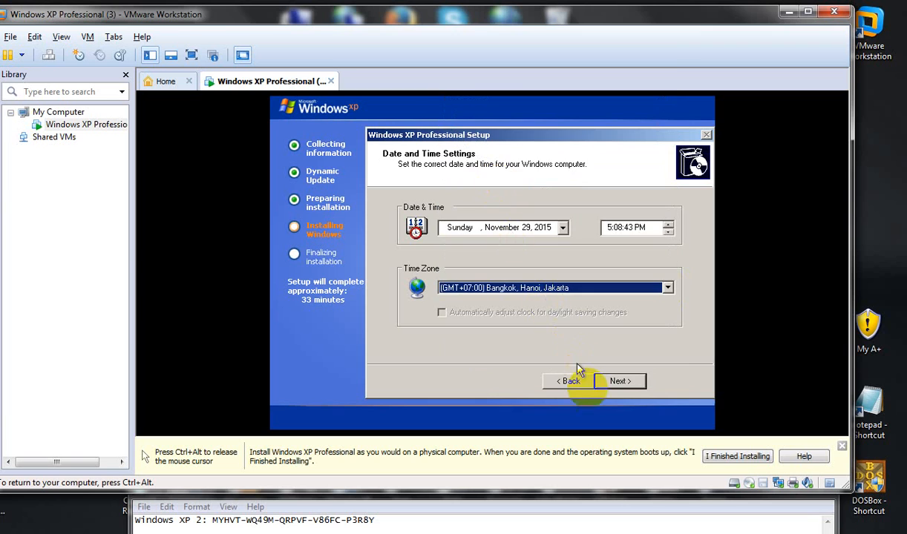
pyautogui.click(619, 381)
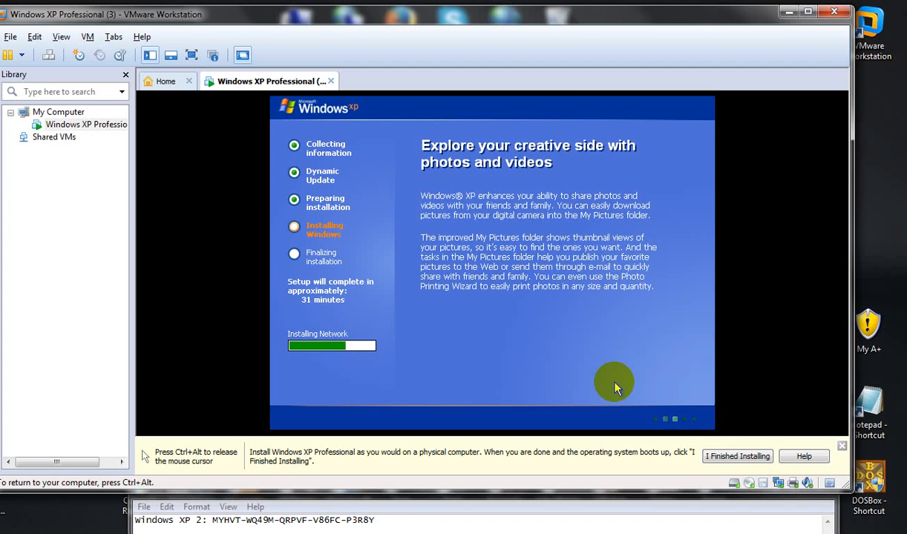
# Release the mouse from the VM and minimize VMware while networking installs
pyautogui.hotkey('ctrl', 'alt')
pyautogui.click(788, 13)
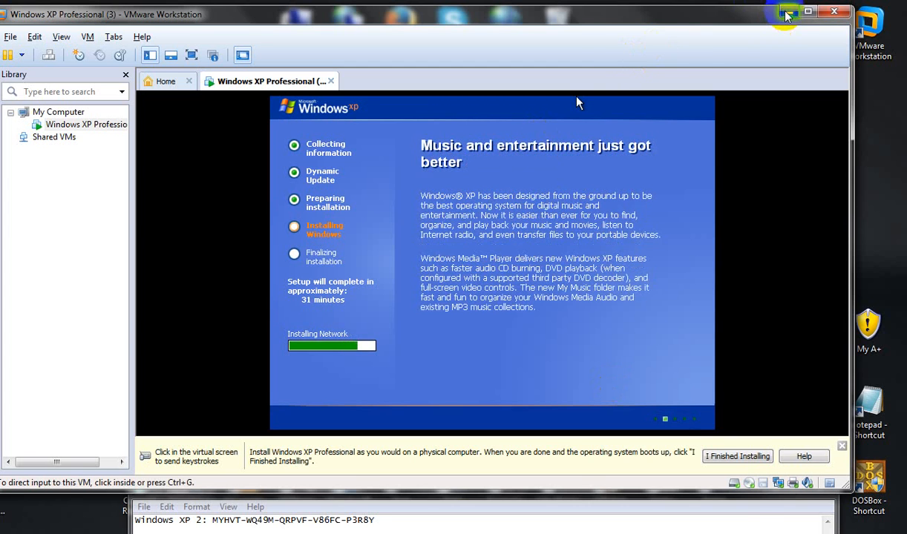
# Refresh the host desktop and minimize the Notepad notes window
pyautogui.rightClick(723, 148)
pyautogui.click(749, 182)
pyautogui.click(775, 485)
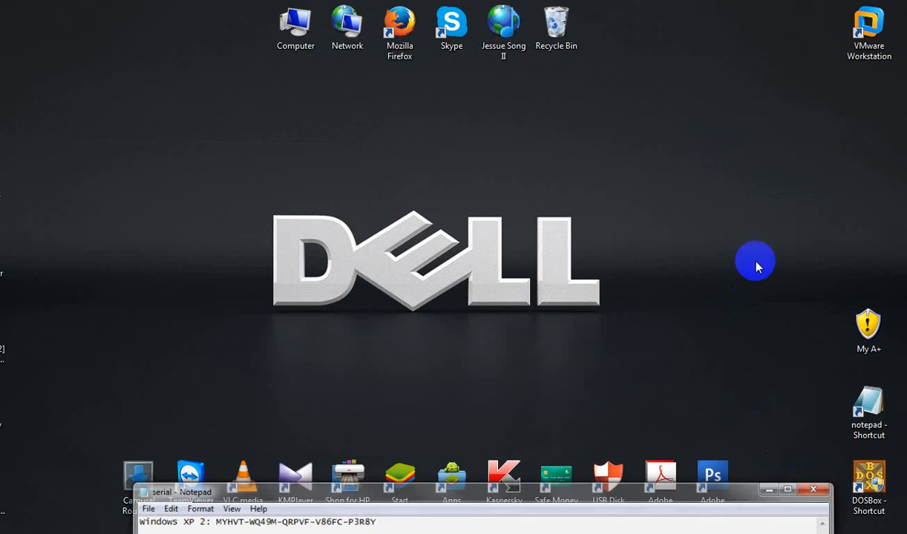
pyautogui.rightClick(702, 93)
pyautogui.click(711, 135)
# Refresh the desktop again and flip through open windows with Win+Tab toward the media player
pyautogui.rightClick(691, 124)
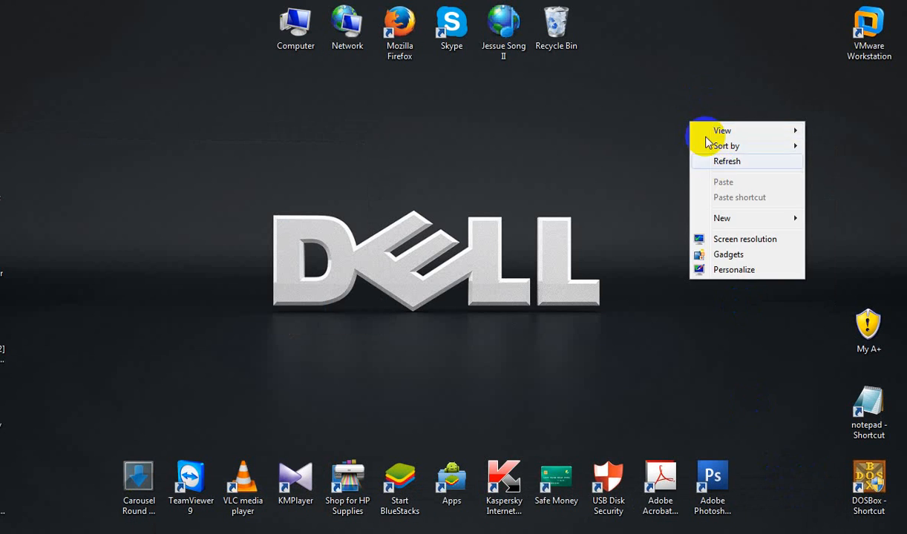
pyautogui.rightClick(705, 138)
pyautogui.click(724, 173)
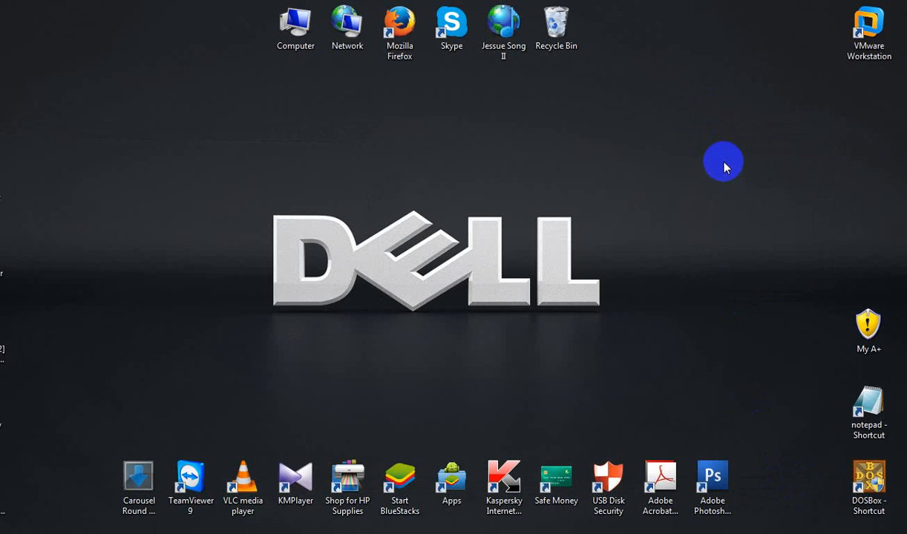
pyautogui.press('super+Tab')
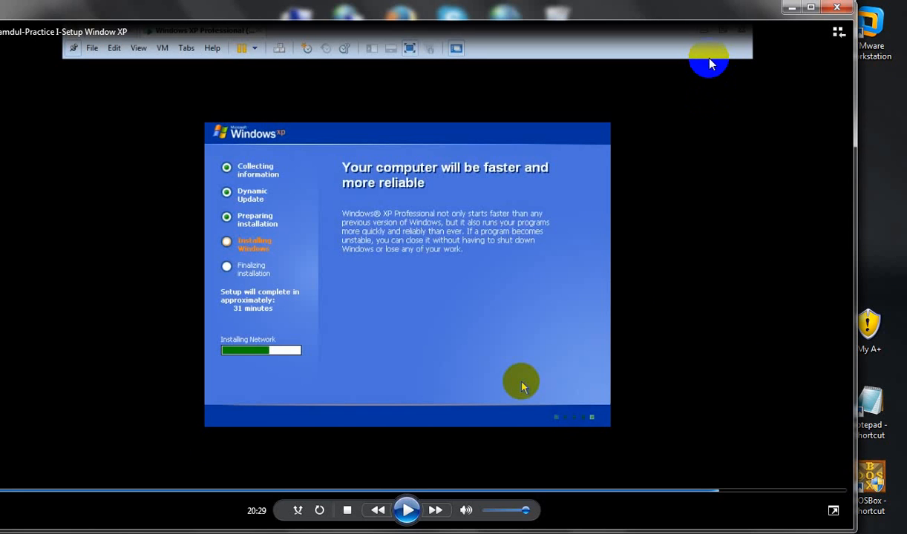
# Nudge the paused video player window slightly right, then minimize it
pyautogui.moveTo(709, 11); pyautogui.dragTo(760, 14)
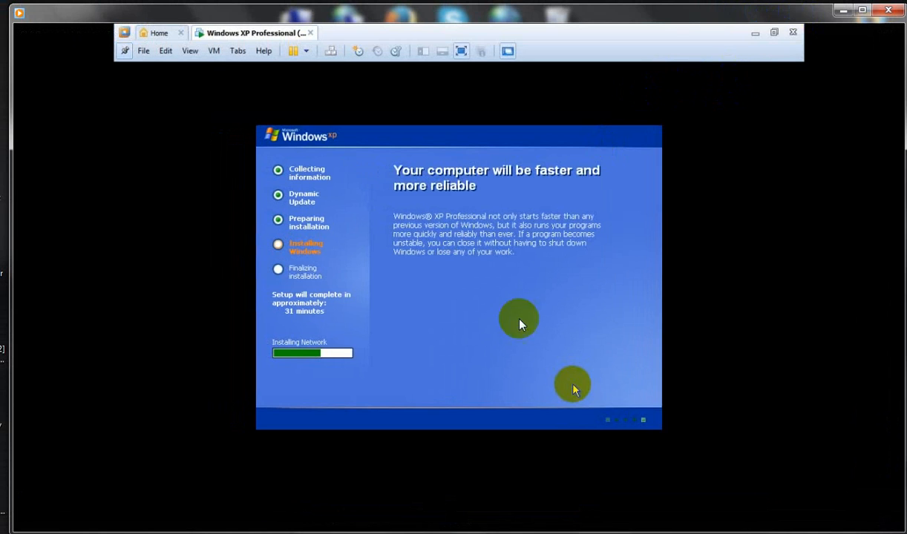
pyautogui.click(843, 11)
# Refresh the desktop, switch back to VMware Workstation with Win+Tab, and give the VM mouse control
pyautogui.rightClick(737, 6)
pyautogui.click(775, 40)
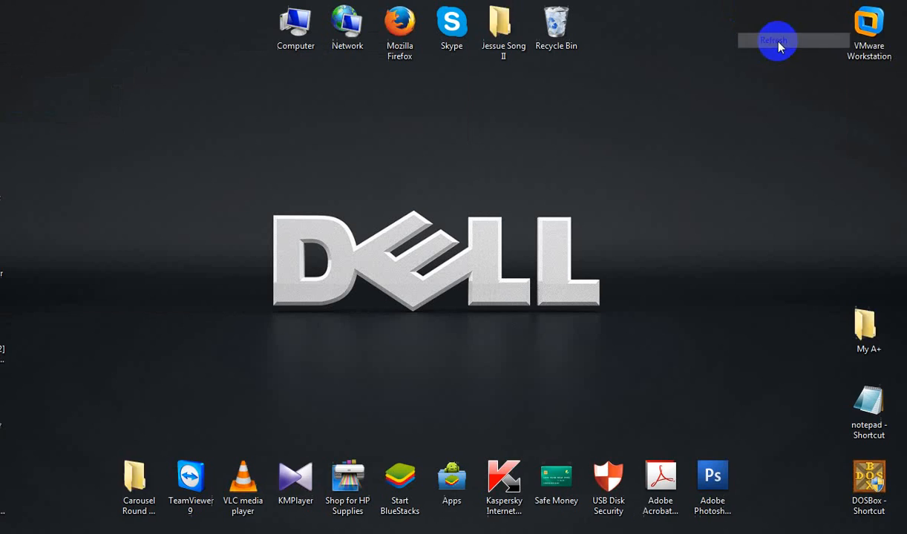
pyautogui.rightClick(770, 3)
pyautogui.click(787, 42)
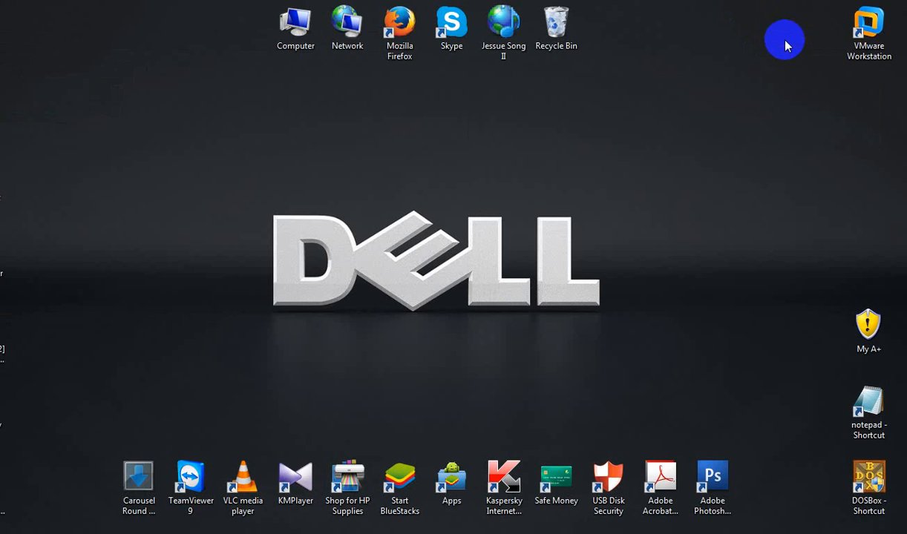
pyautogui.press('super+Tab')
pyautogui.press('super+Tab')
pyautogui.press('super+Tab')
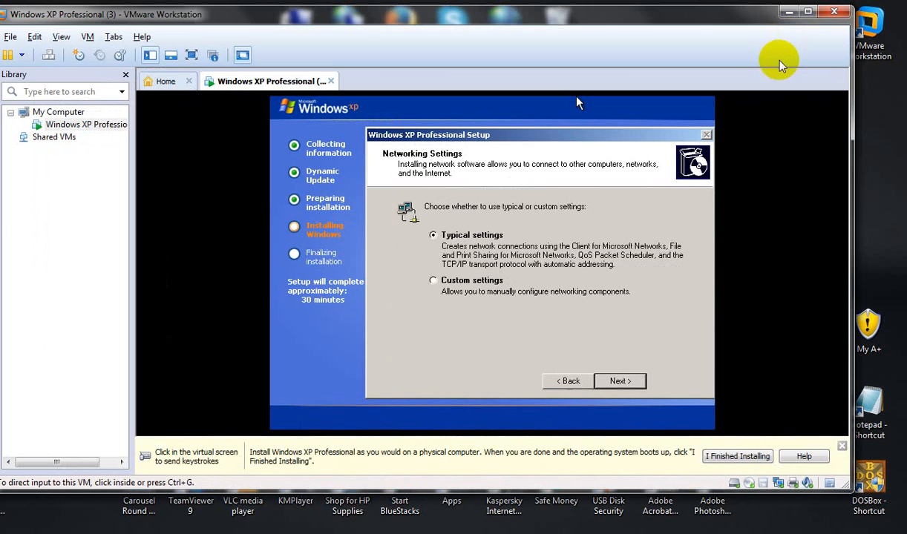
pyautogui.click(637, 327)
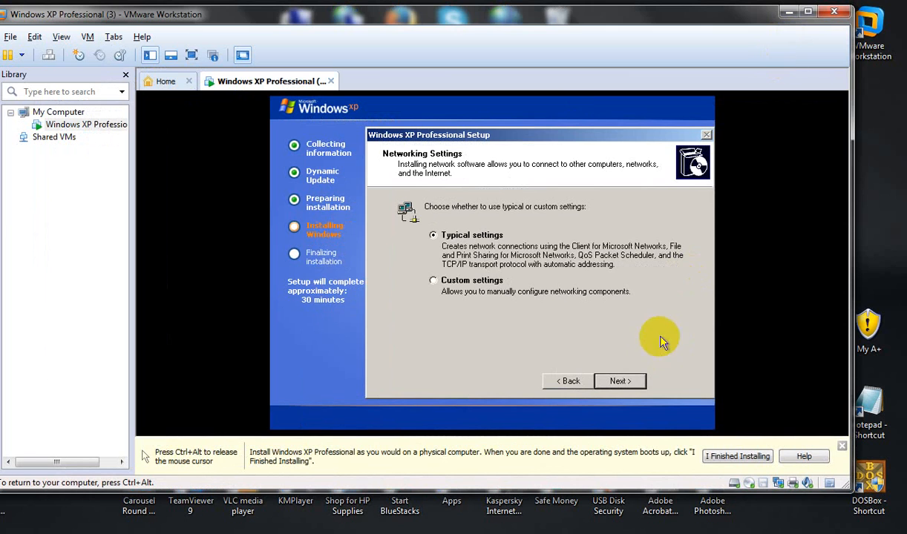
# Accept Typical networking settings and keep the computer in WORKGROUP
pyautogui.click(619, 382)
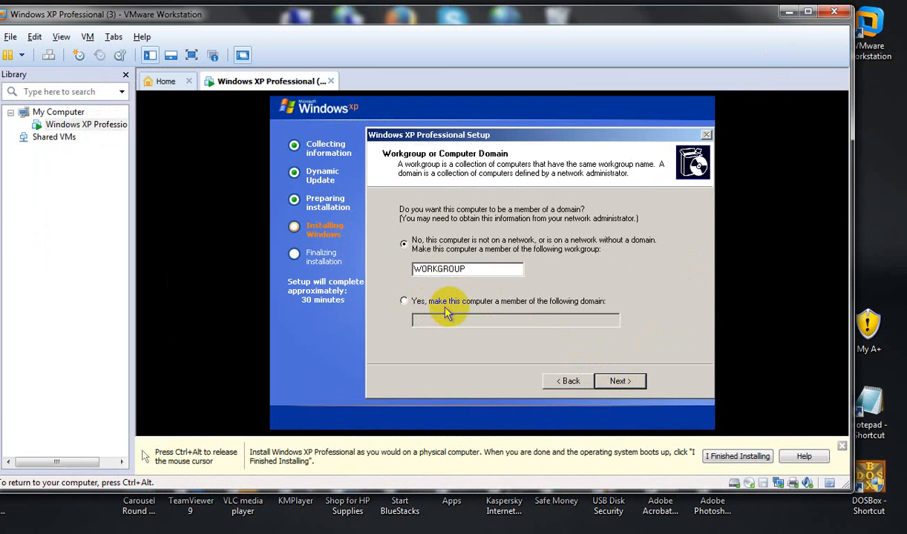
pyautogui.hotkey('ctrl', 'alt')
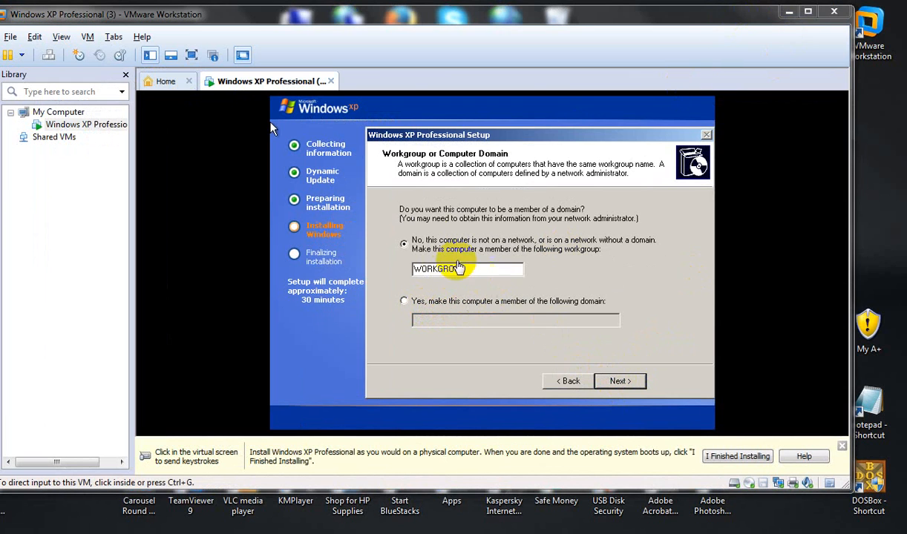
pyautogui.click(615, 380)
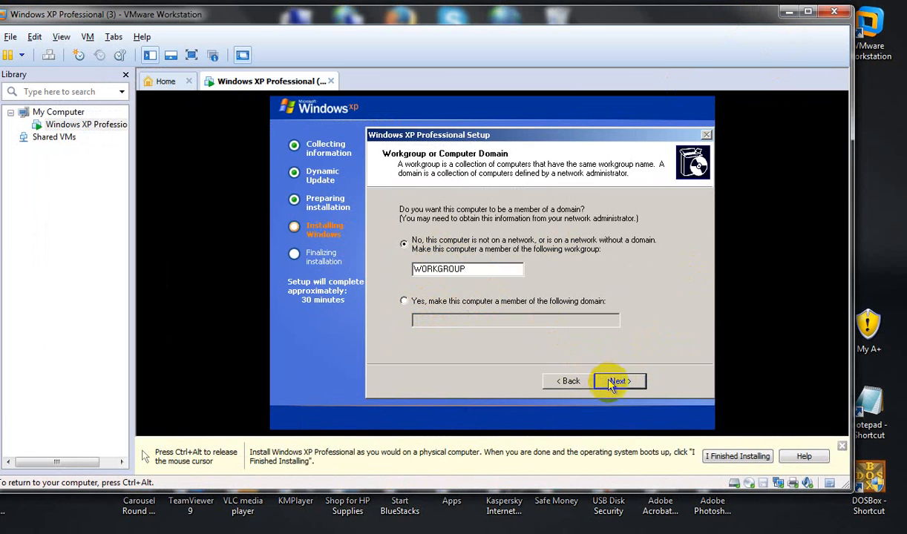
pyautogui.click(622, 380)
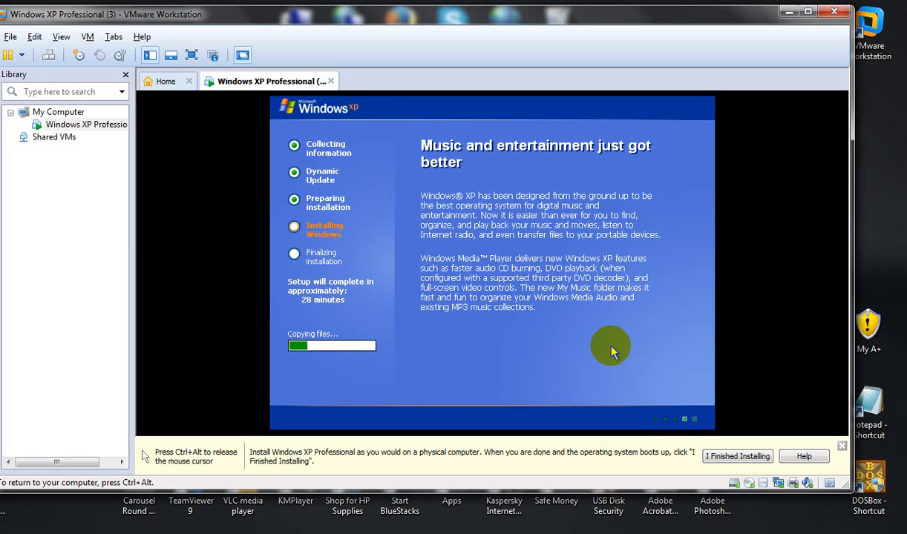
# Release the mouse, refresh the host desktop, and later refocus VMware while setup runs
pyautogui.hotkey('ctrl', 'alt')
pyautogui.rightClick(880, 165)
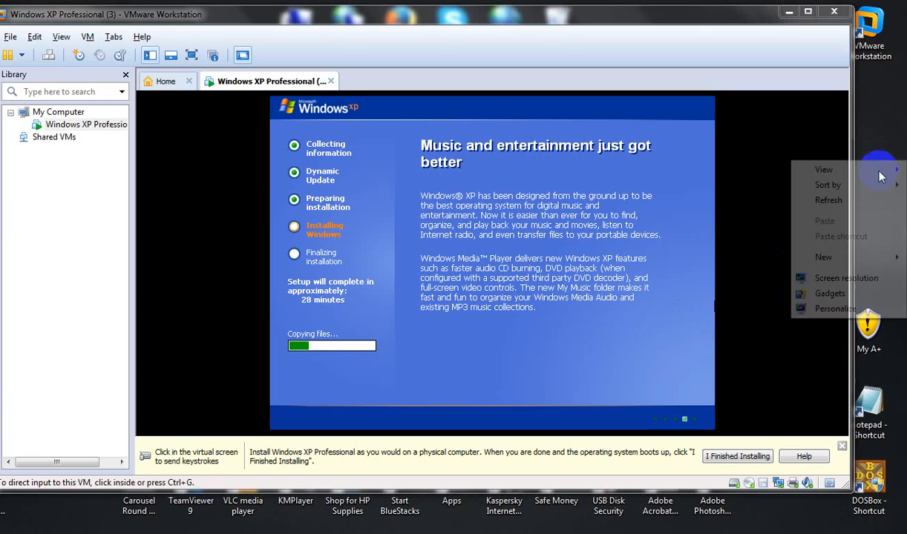
pyautogui.click(884, 201)
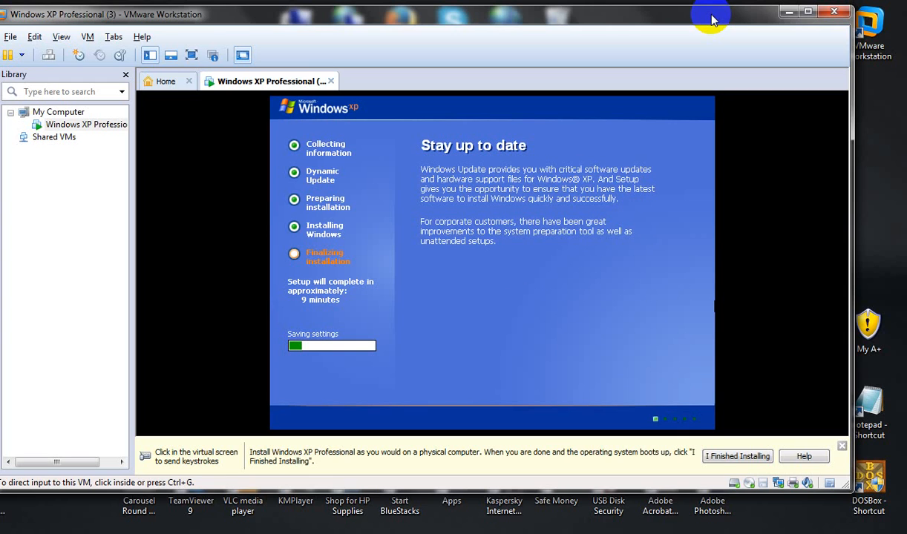
pyautogui.click(712, 17)
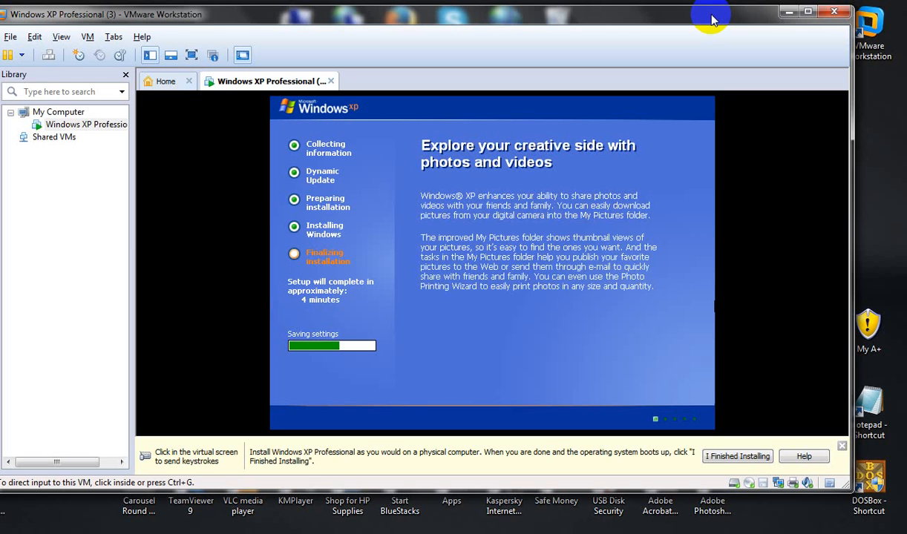
# Click into the VM, then release input while it restarts to the XP boot logo
pyautogui.click(589, 361)
pyautogui.hotkey('ctrl', 'alt')
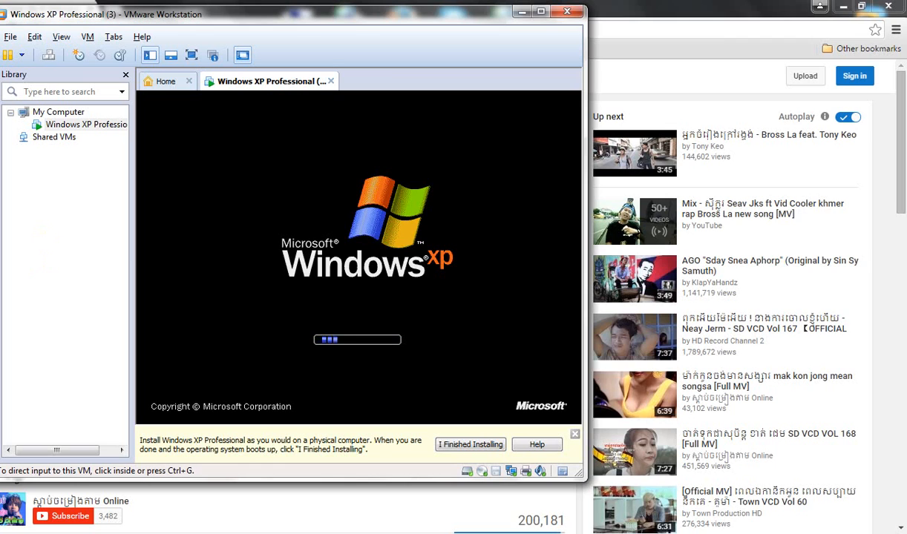
# Minimize the YouTube window, refresh the desktop, and maximize the VMware window
pyautogui.click(620, 53)
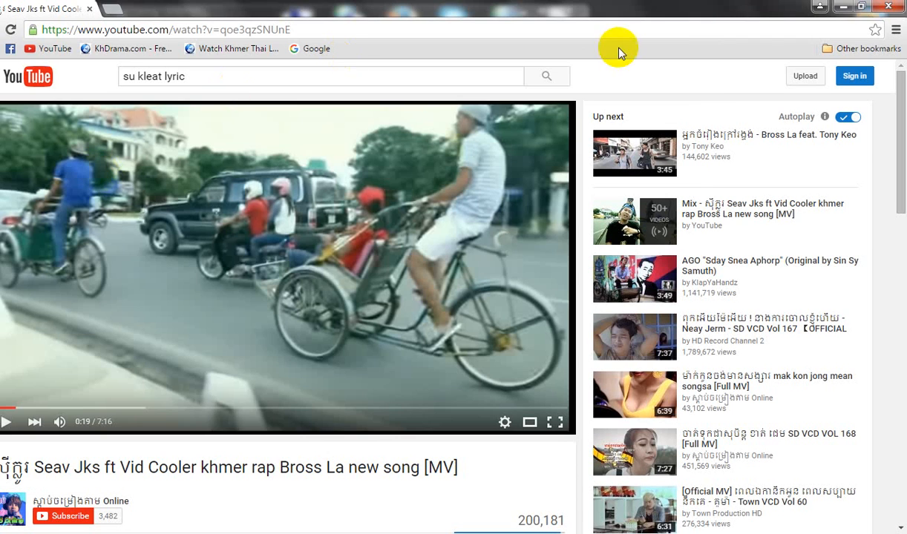
pyautogui.click(844, 7)
pyautogui.rightClick(732, 33)
pyautogui.click(744, 75)
pyautogui.click(360, 15)
pyautogui.doubleClick(360, 15)
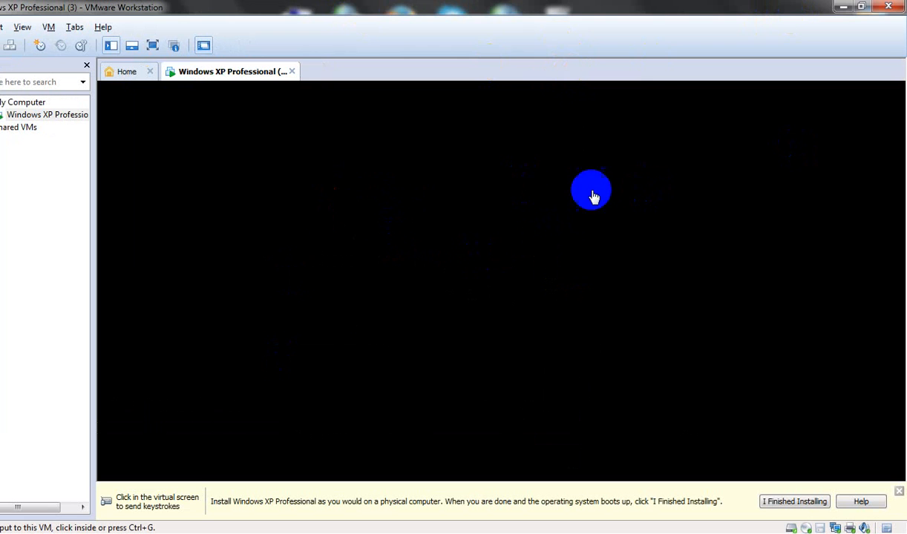
pyautogui.click(847, 9)
pyautogui.rightClick(779, 81)
pyautogui.click(789, 113)
pyautogui.rightClick(785, 106)
pyautogui.click(811, 147)
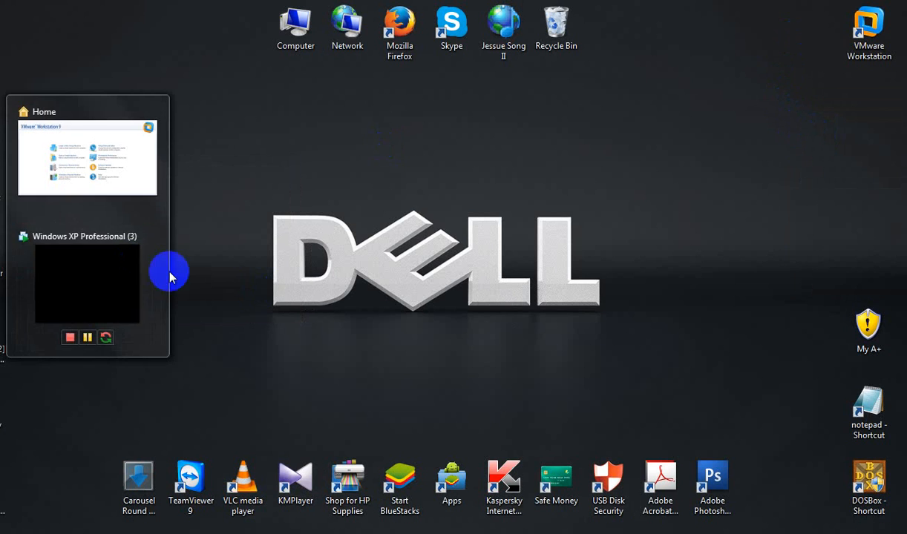
pyautogui.click(82, 256)
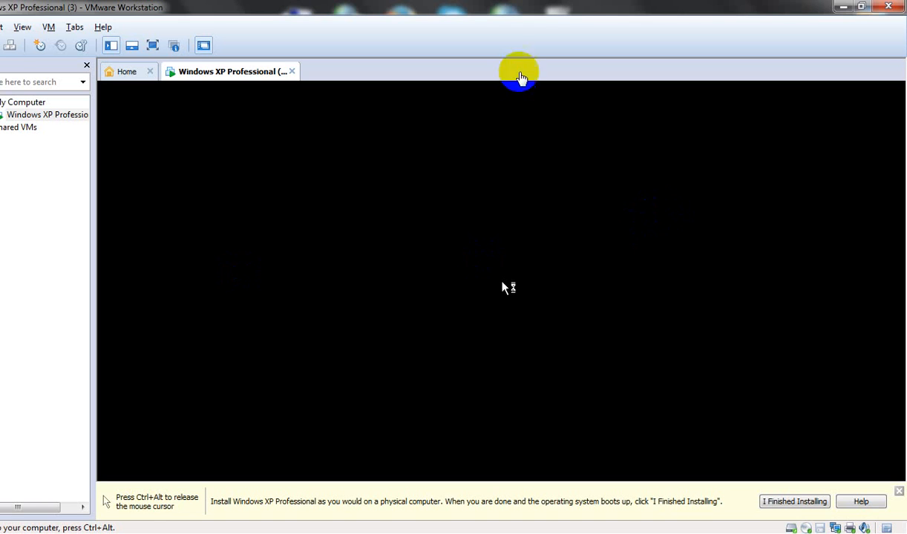
# Accept Windows XP's automatic display adjustment and keep the new screen resolution
pyautogui.hotkey('ctrl', 'alt')
pyautogui.click(470, 300)
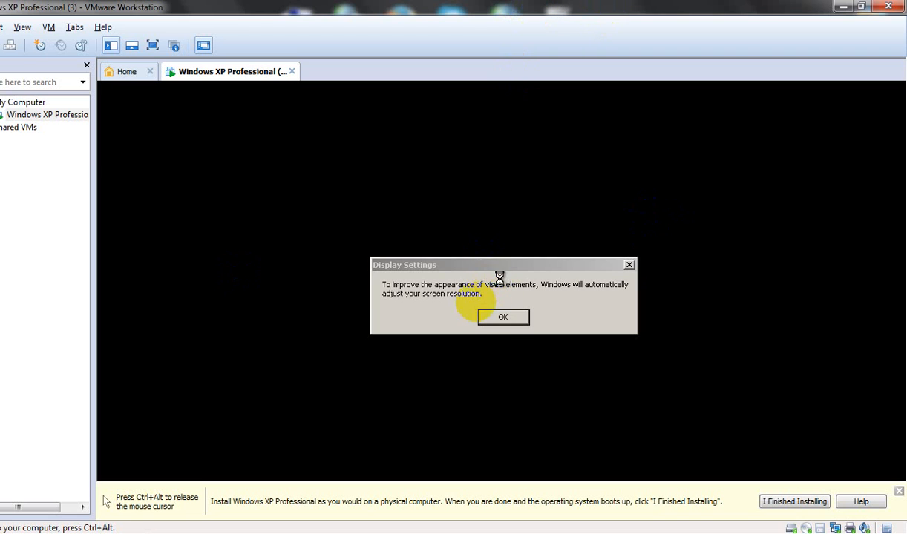
pyautogui.click(509, 319)
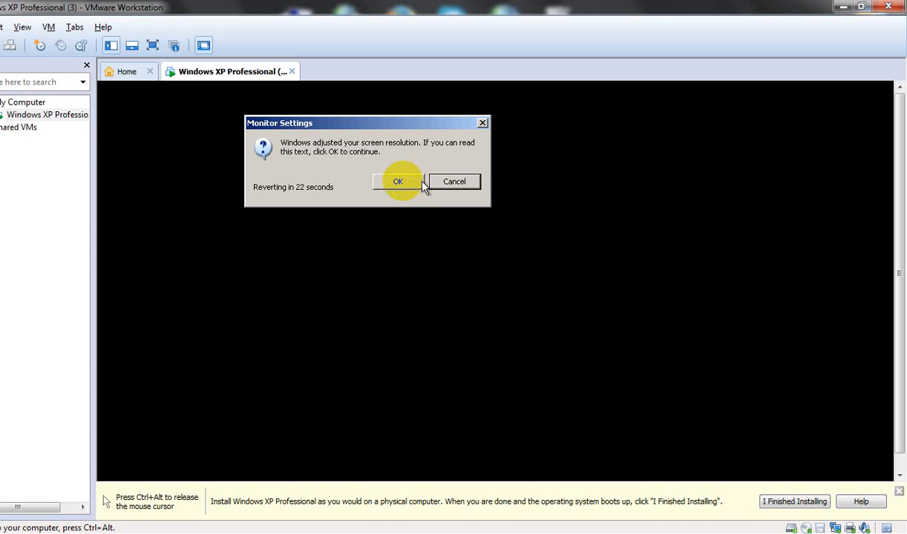
pyautogui.click(401, 182)
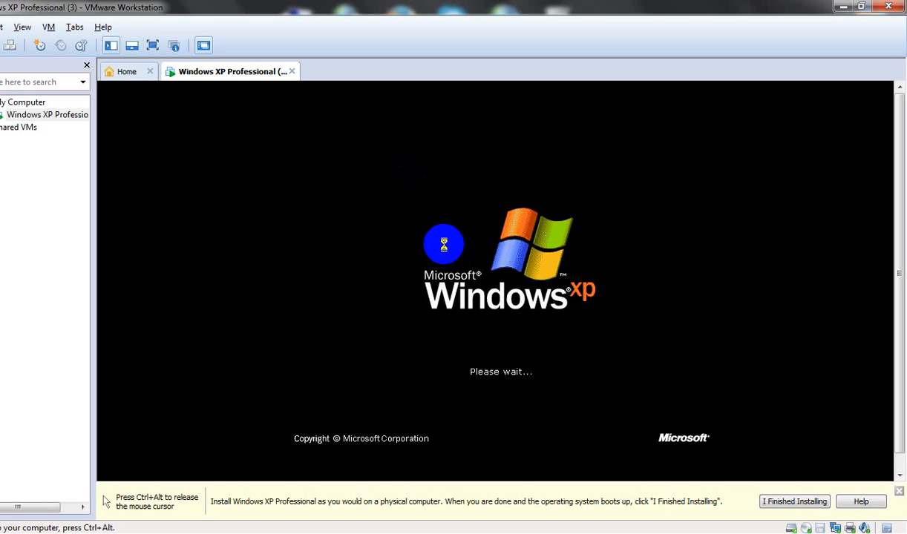
# Get past the XP welcome page with 'Not right now' for updates and 'No, not at this time' for registration
pyautogui.hotkey('ctrl', 'alt')
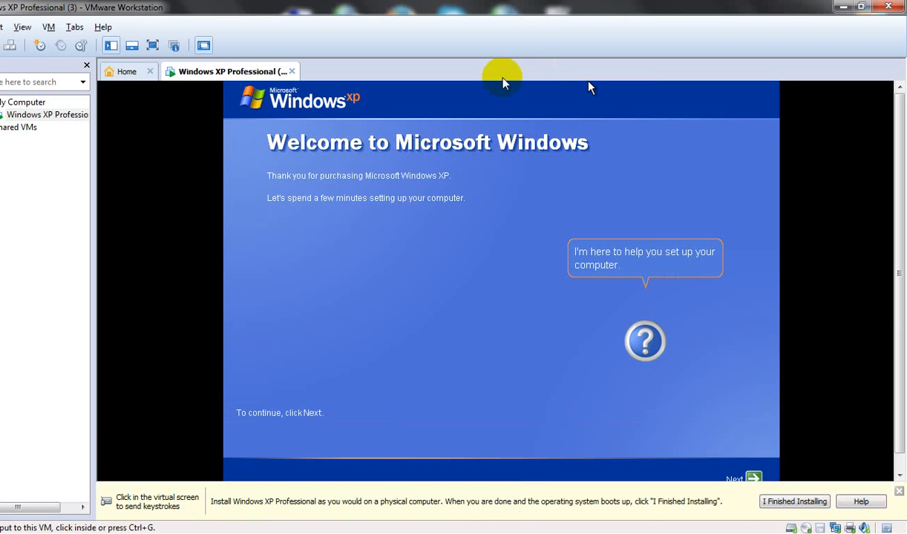
pyautogui.click(504, 84)
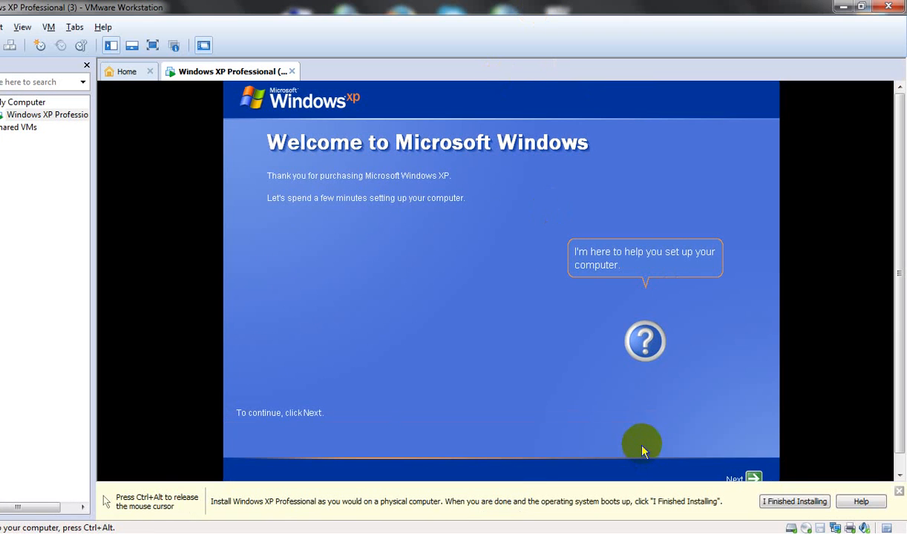
pyautogui.hotkey('ctrl', 'alt')
pyautogui.moveTo(900, 265); pyautogui.dragTo(899, 283)
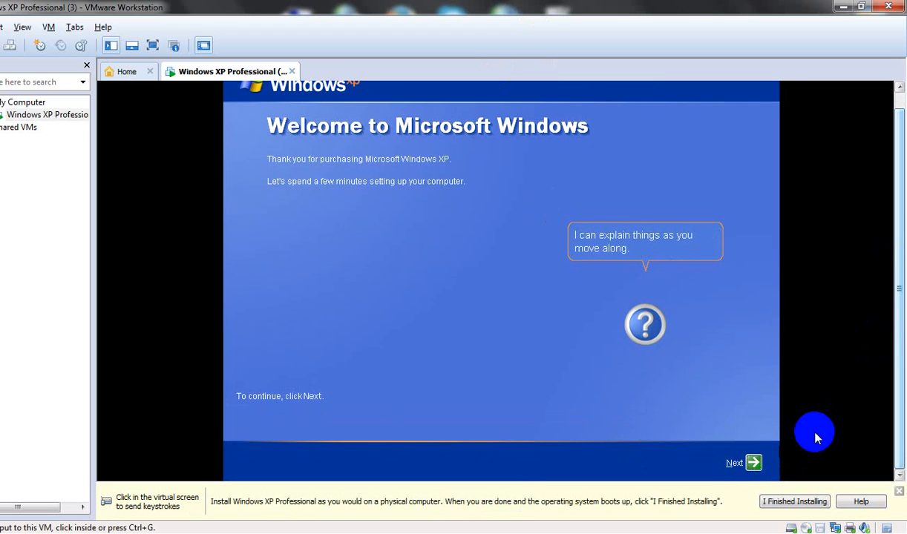
pyautogui.click(816, 437)
pyautogui.click(748, 467)
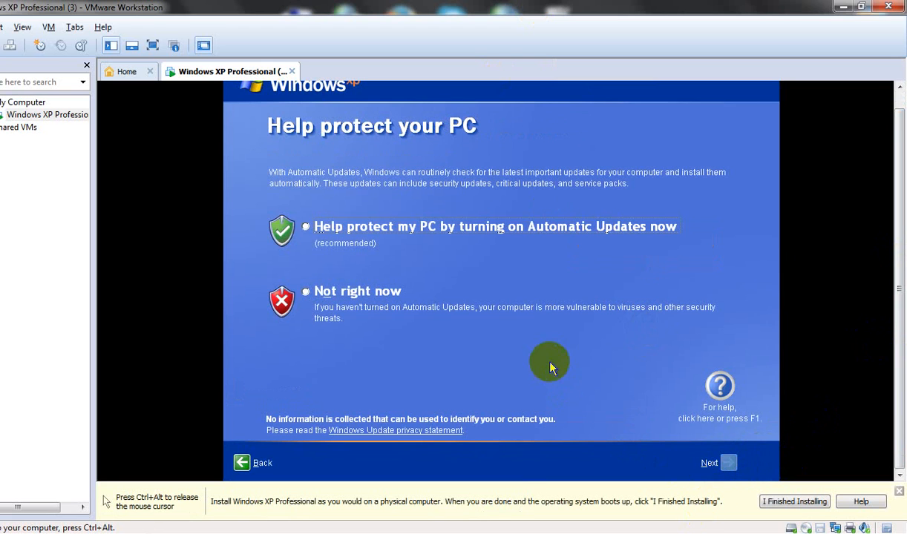
pyautogui.click(294, 296)
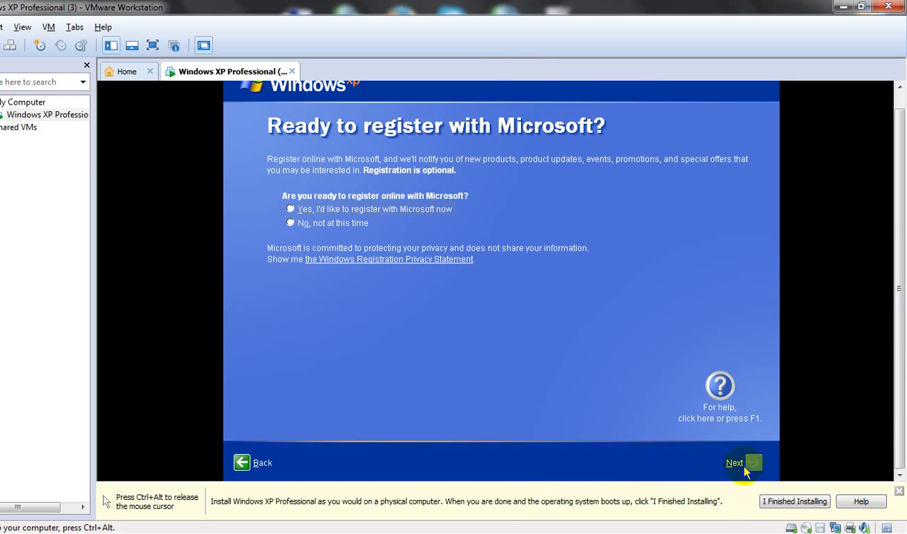
pyautogui.click(304, 223)
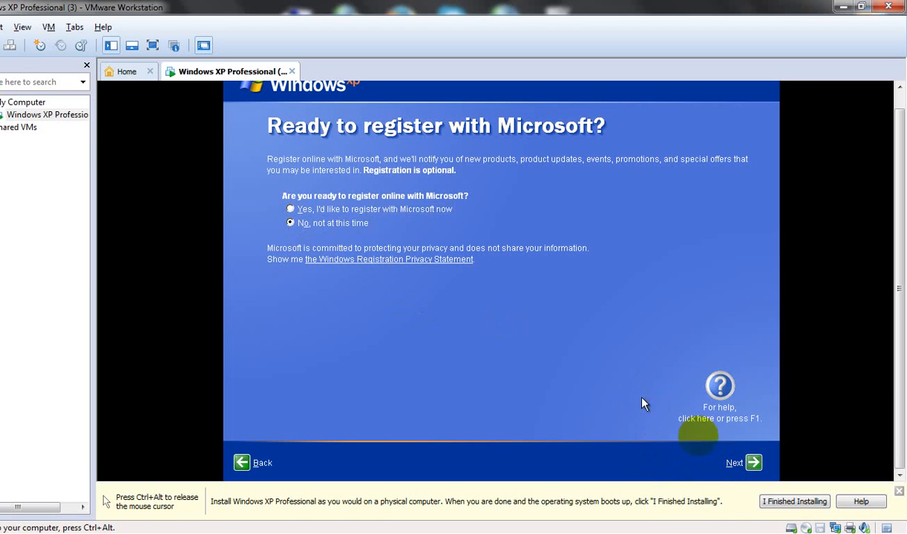
# Enter an accepted user account name, amending the rejected one, and finish XP setup
pyautogui.click(753, 463)
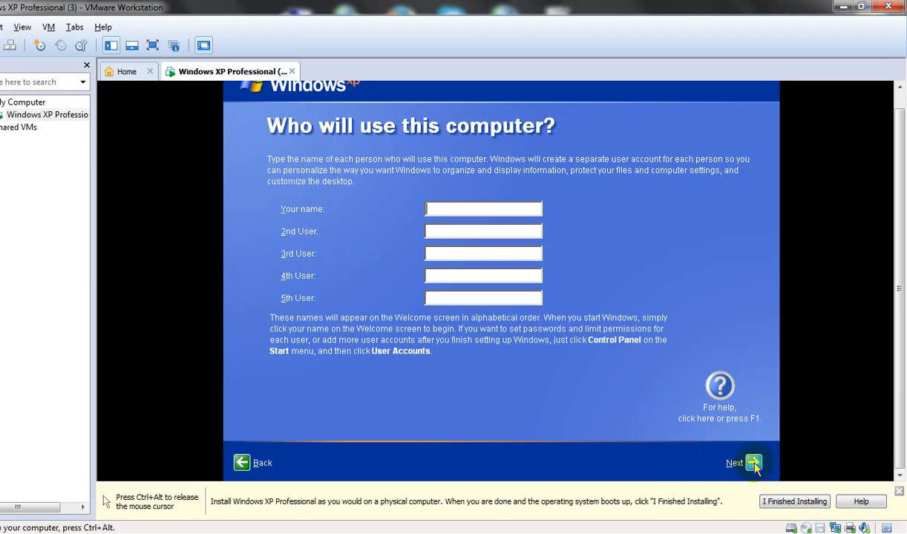
pyautogui.write('ATF')
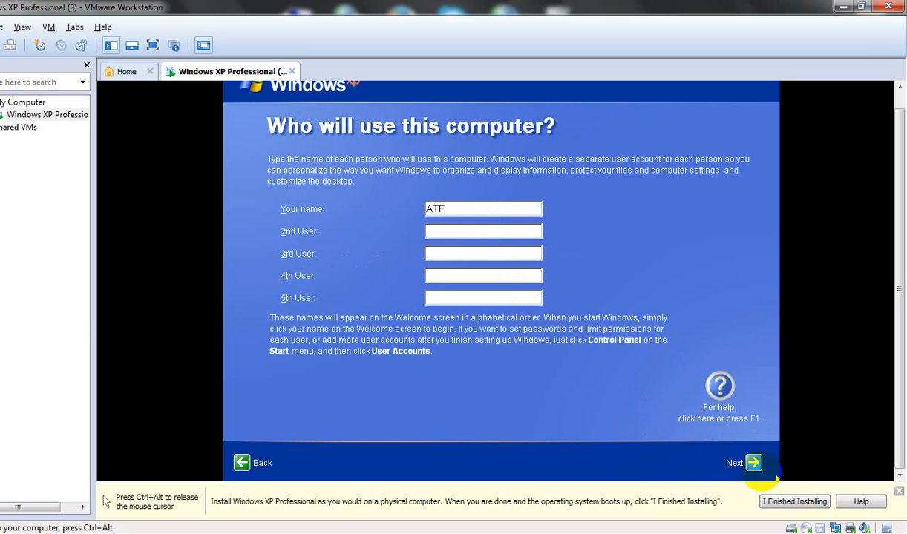
pyautogui.click(753, 465)
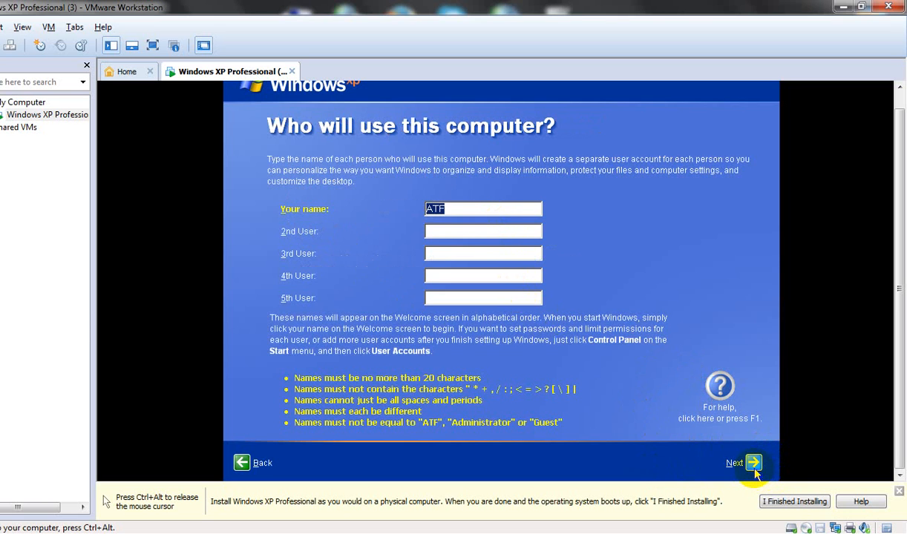
pyautogui.write('a')
pyautogui.hotkey('ctrl', 'alt')
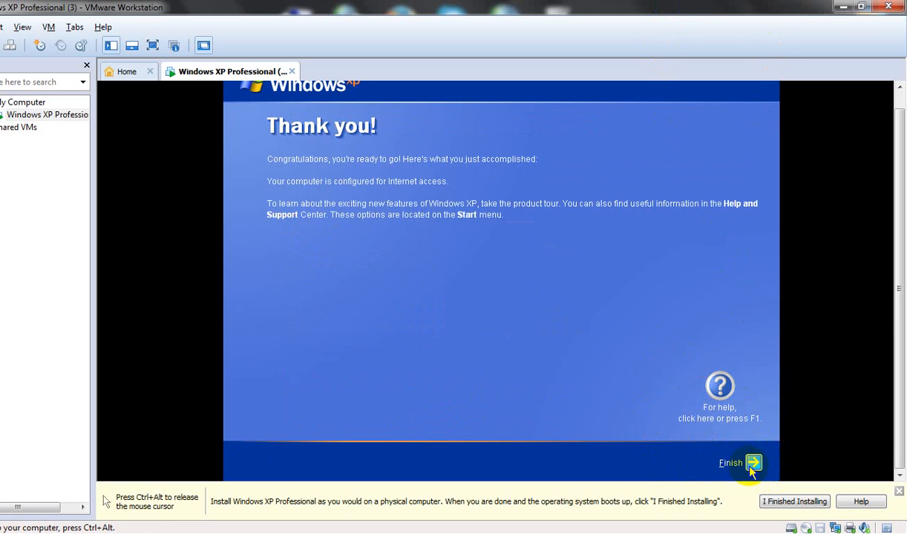
pyautogui.click(752, 469)
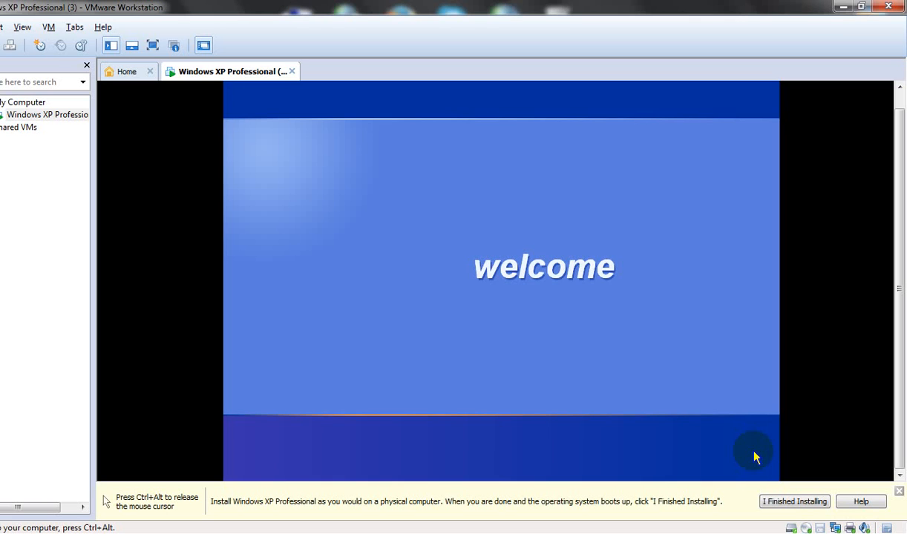
# Minimise VMware Workstation and refresh the host desktop twice
pyautogui.hotkey('ctrl', 'alt')
pyautogui.click(842, 7)
pyautogui.rightClick(664, 182)
pyautogui.click(679, 218)
pyautogui.rightClick(702, 219)
pyautogui.click(719, 256)
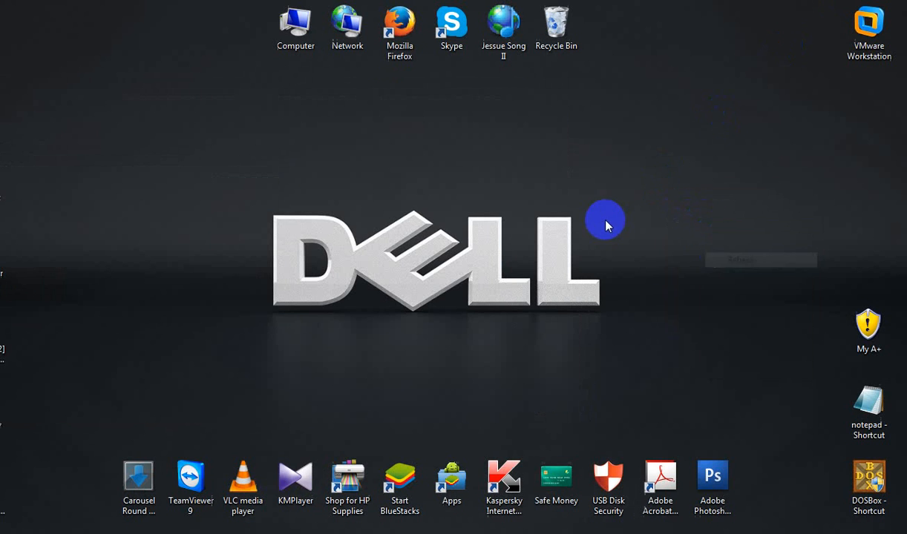
# Bring VMware back and refresh the Windows XP desktop several times from its context menu
pyautogui.moveTo(4, 253)
pyautogui.click(91, 286)
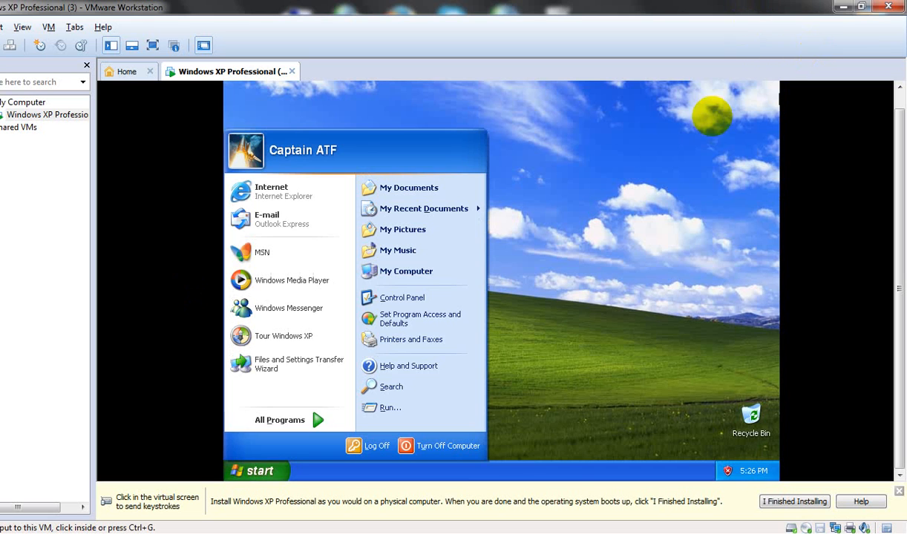
pyautogui.click(572, 197)
pyautogui.rightClick(571, 197)
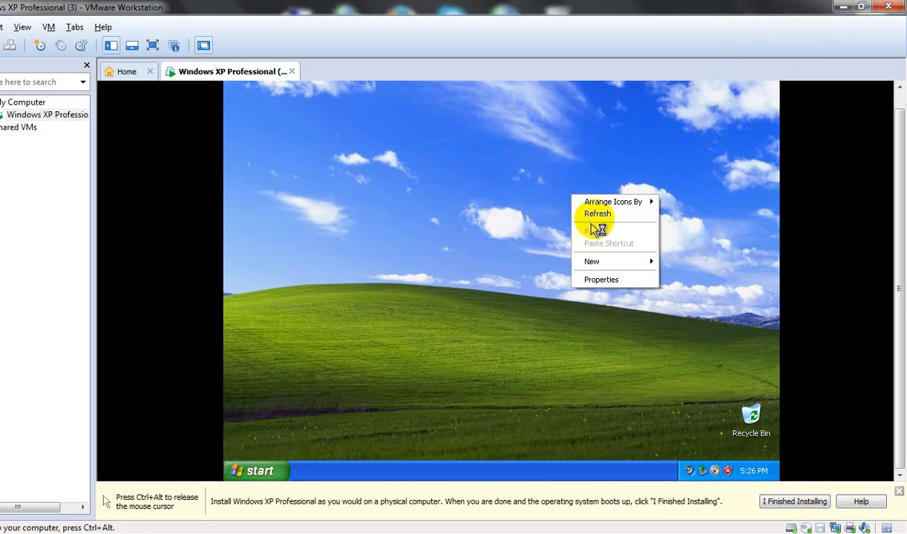
pyautogui.click(594, 214)
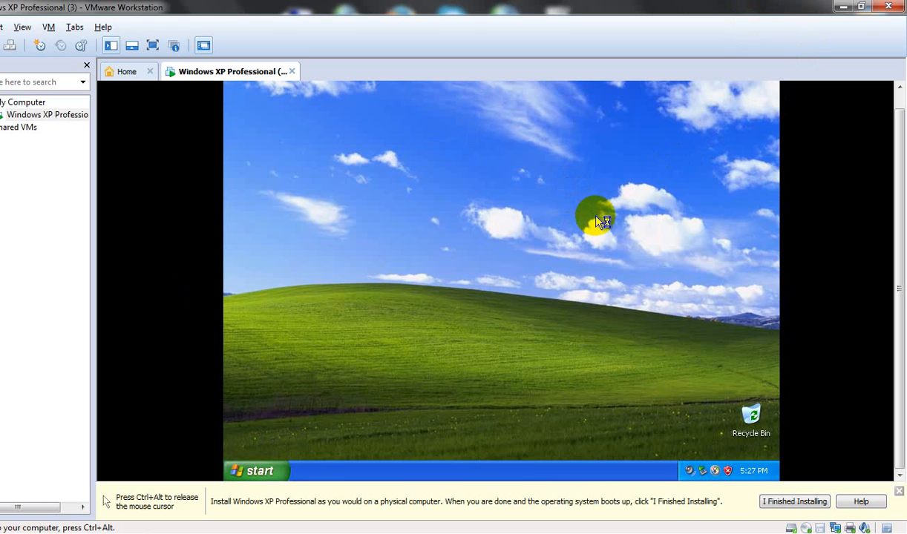
pyautogui.rightClick(598, 219)
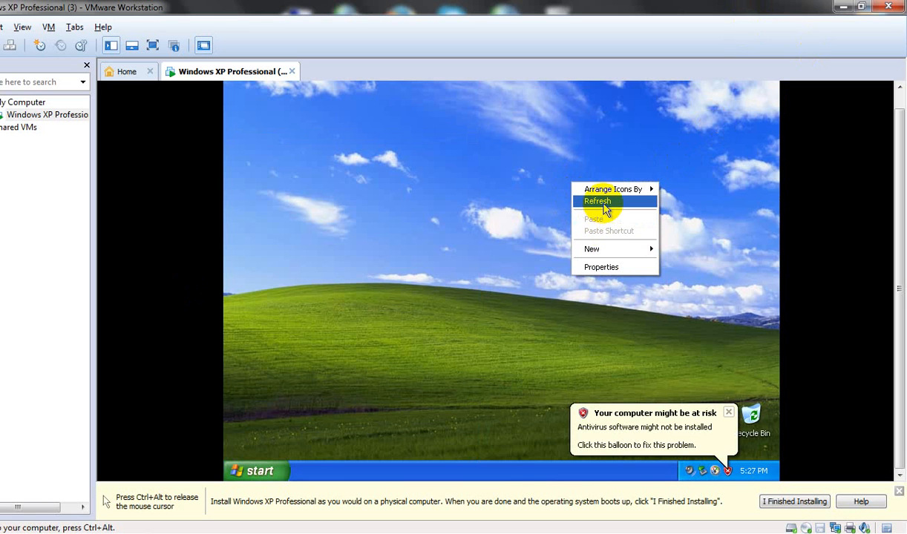
pyautogui.click(601, 202)
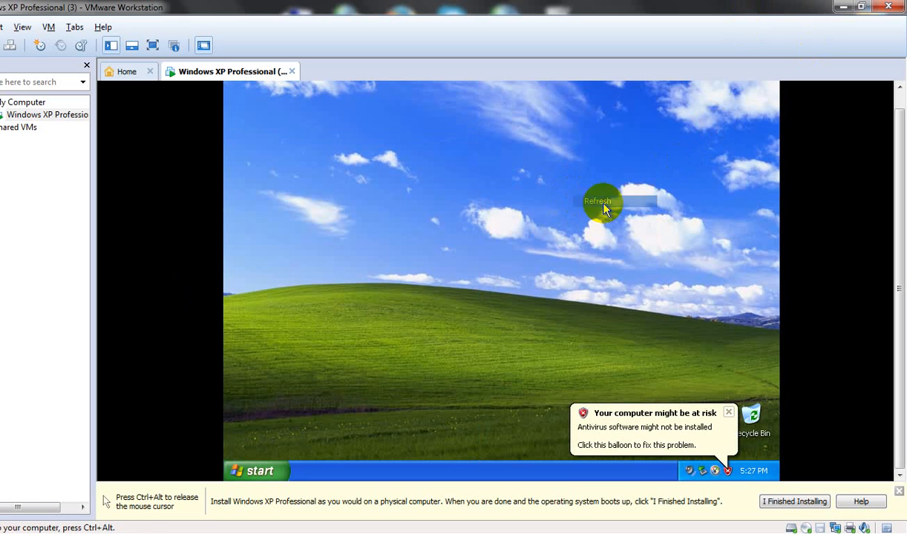
pyautogui.hotkey('ctrl', 'alt')
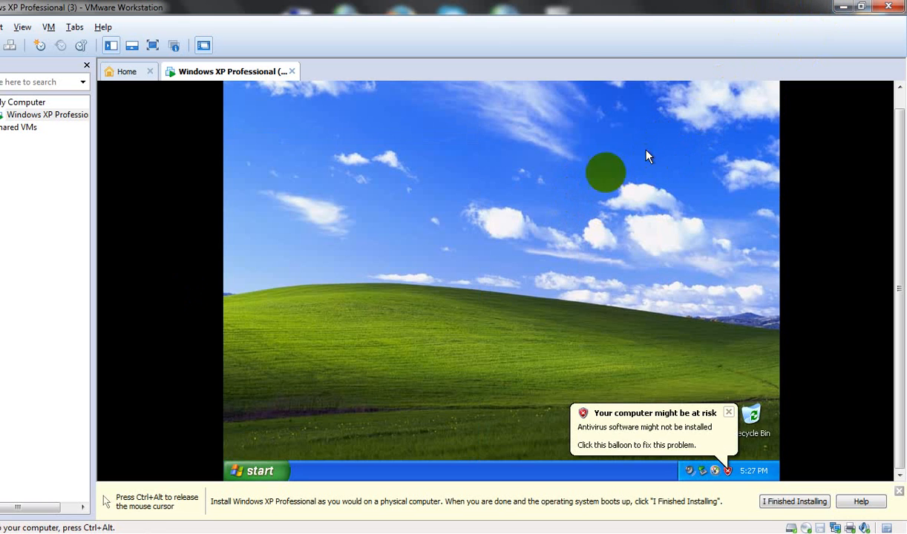
pyautogui.rightClick(472, 220)
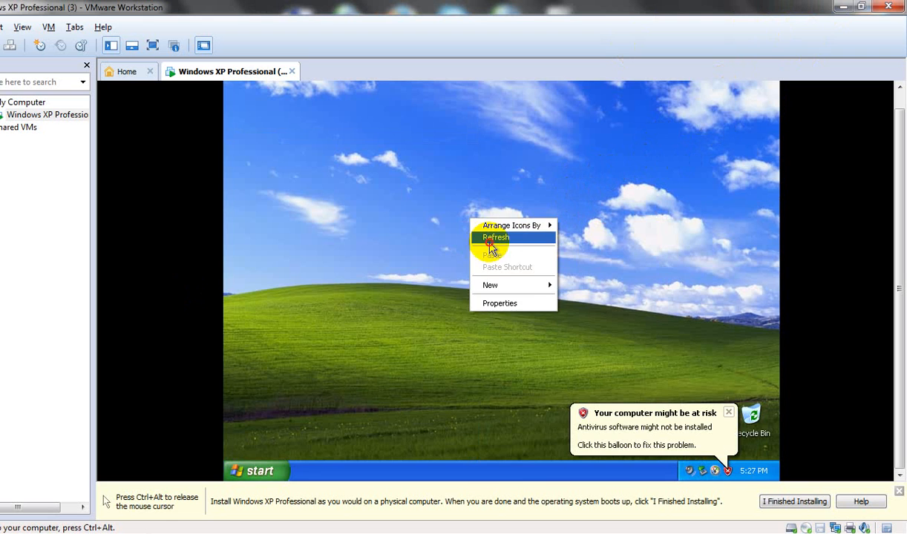
pyautogui.rightClick(490, 239)
pyautogui.rightClick(515, 260)
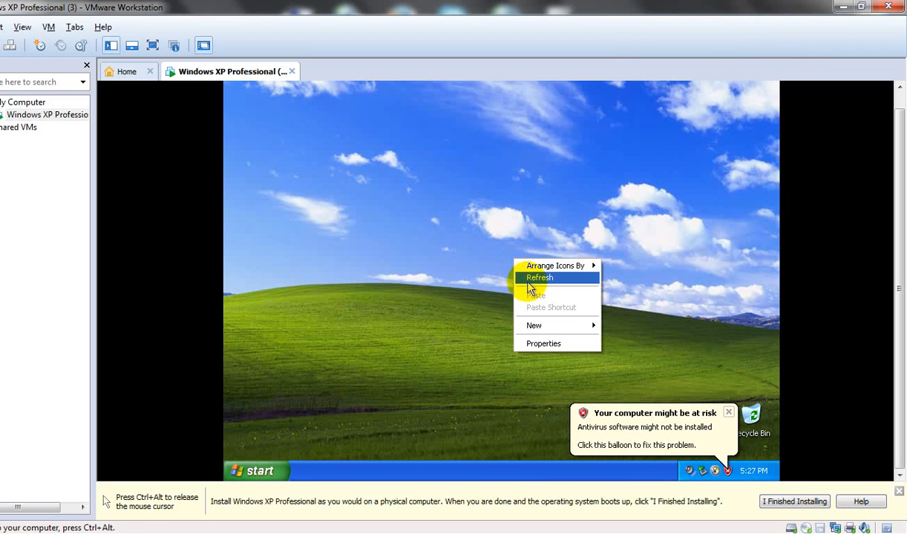
pyautogui.click(529, 280)
pyautogui.hotkey('ctrl', 'alt')
# Minimise VMware and type the closing message 'tHANK FOR WATCHING :d' in Notepad
pyautogui.click(843, 7)
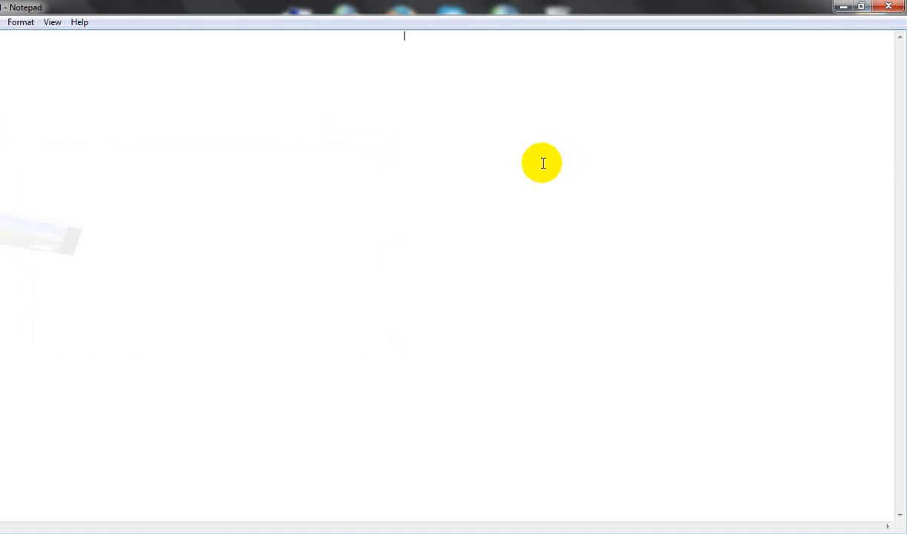
pyautogui.write('HA')
pyautogui.press('BackSpace')
pyautogui.press('BackSpace')
pyautogui.press('BackSpace')
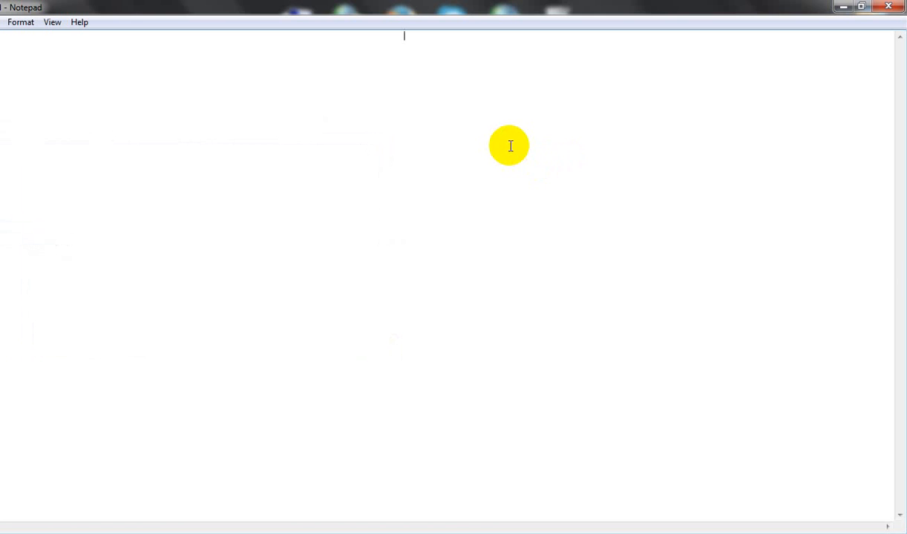
pyautogui.write('tA')
pyautogui.press('BackSpace')
pyautogui.write('HANK FO')
pyautogui.press('BackSpace')
pyautogui.write('R WATCHING')
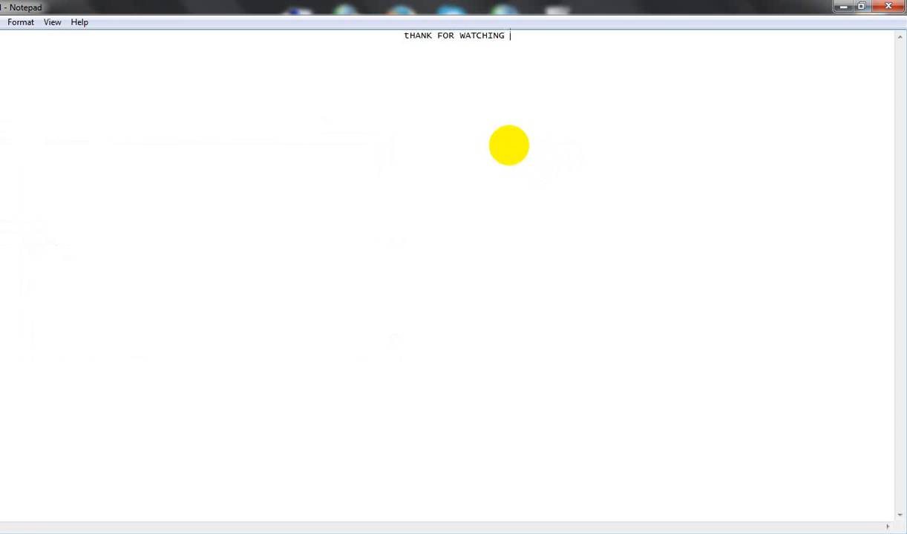